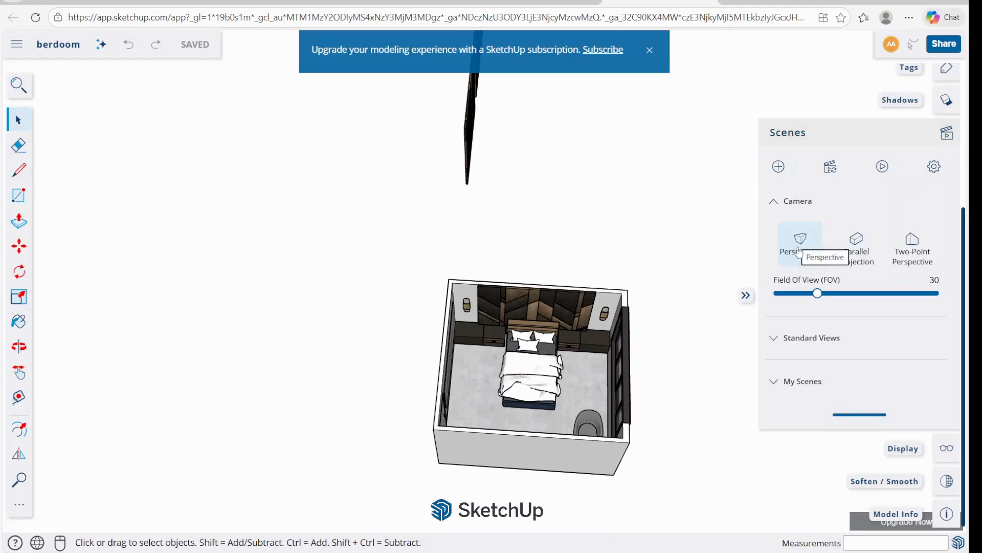
Compare the bedroom model in parallel projection and two-point perspective, then return the camera to perspective.
{"action": "left_click", "coordinate": [858, 246]}
{"action": "left_click", "coordinate": [909, 283]}
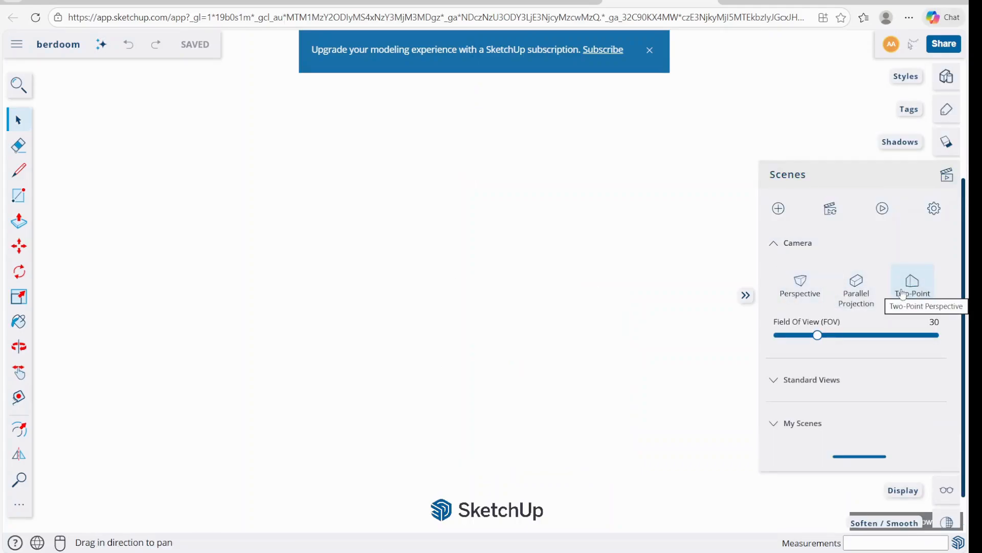
{"action": "mouse_move", "coordinate": [612, 299]}
{"action": "middle_mouse_down"}
{"action": "mouse_move", "coordinate": [496, 311]}
{"action": "mouse_move", "coordinate": [540, 417]}
{"action": "middle_mouse_up"}
{"action": "scroll", "coordinate": [542, 415], "scroll_direction": "up", "scroll_amount": 6}
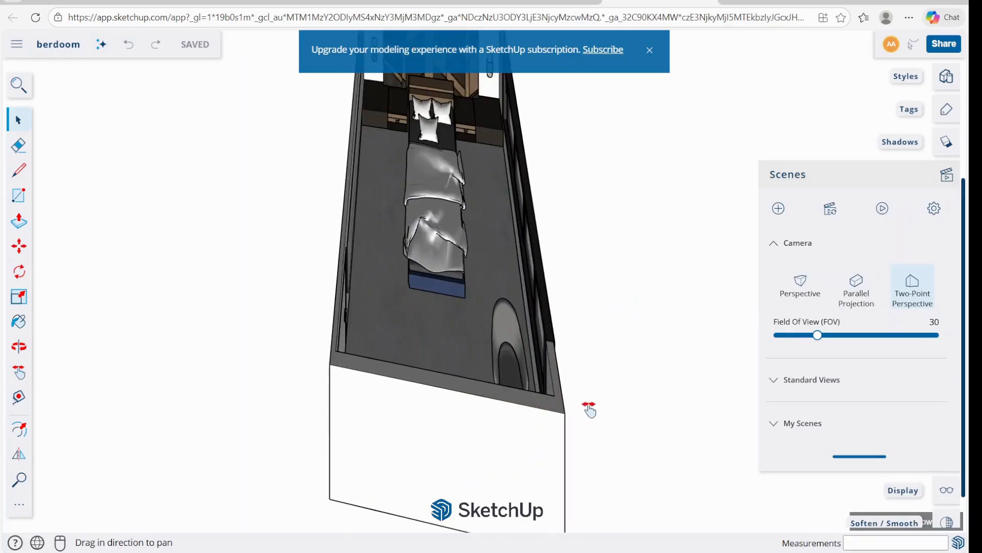
{"action": "left_click", "coordinate": [860, 292]}
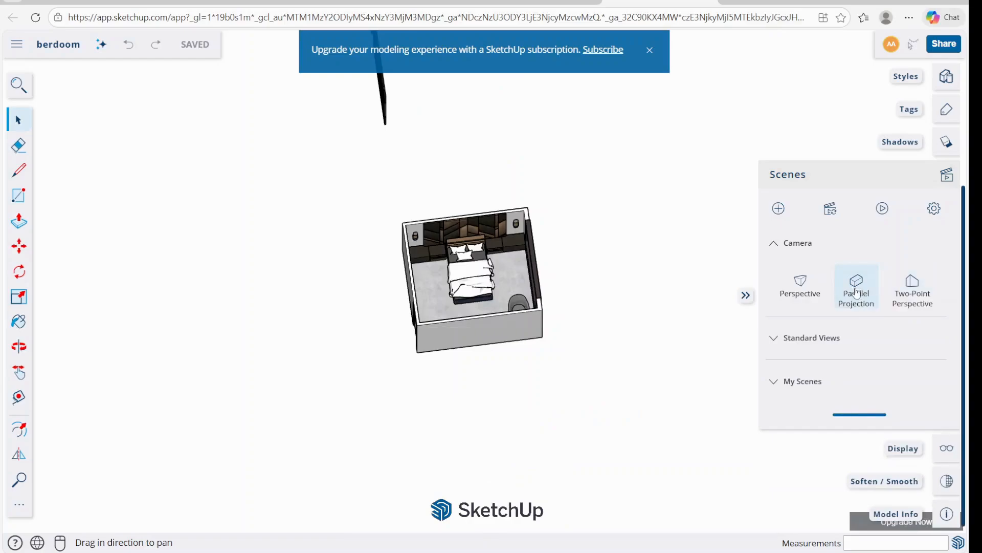
{"action": "left_click", "coordinate": [801, 293]}
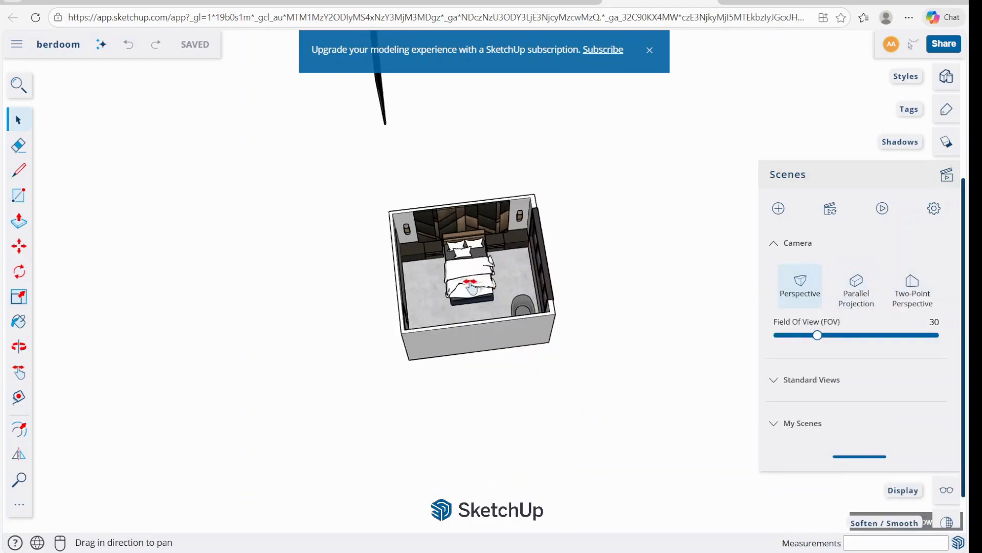
{"action": "scroll", "coordinate": [467, 288], "scroll_direction": "up", "scroll_amount": 5}
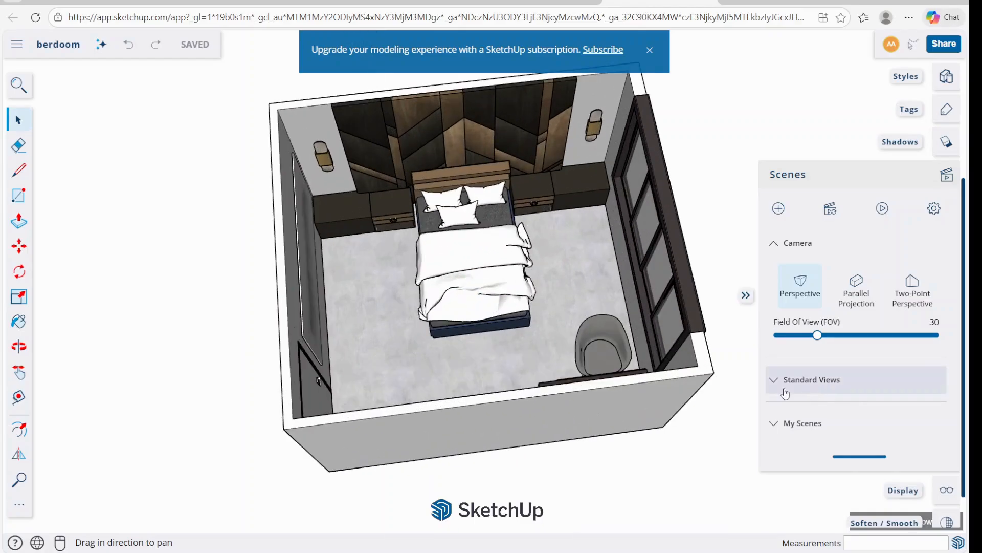
View the bedroom in Plan View (Top) and compare perspective with parallel projection.
{"action": "left_click", "coordinate": [780, 384]}
{"action": "left_click", "coordinate": [808, 416]}
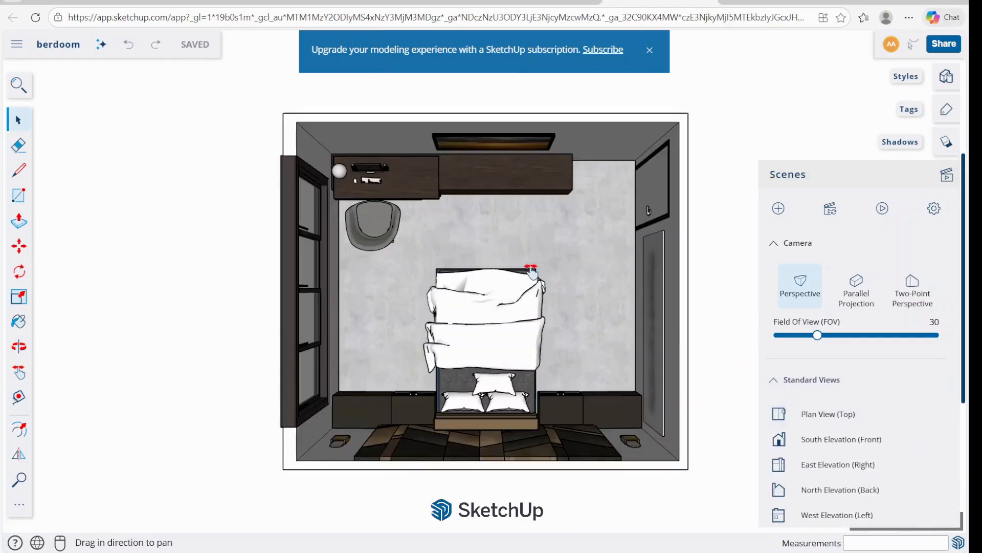
{"action": "left_click", "coordinate": [860, 290]}
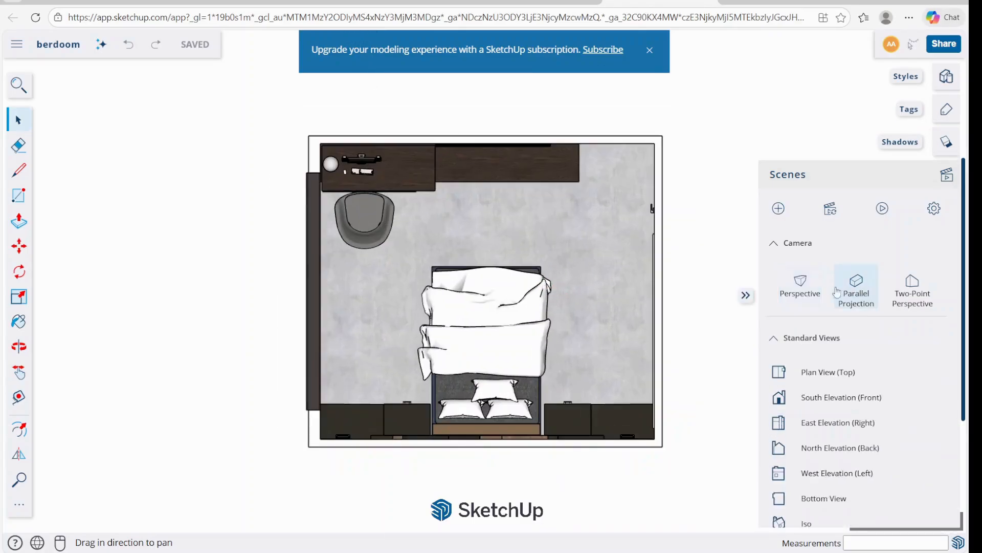
{"action": "left_click", "coordinate": [795, 286]}
{"action": "left_click", "coordinate": [857, 289]}
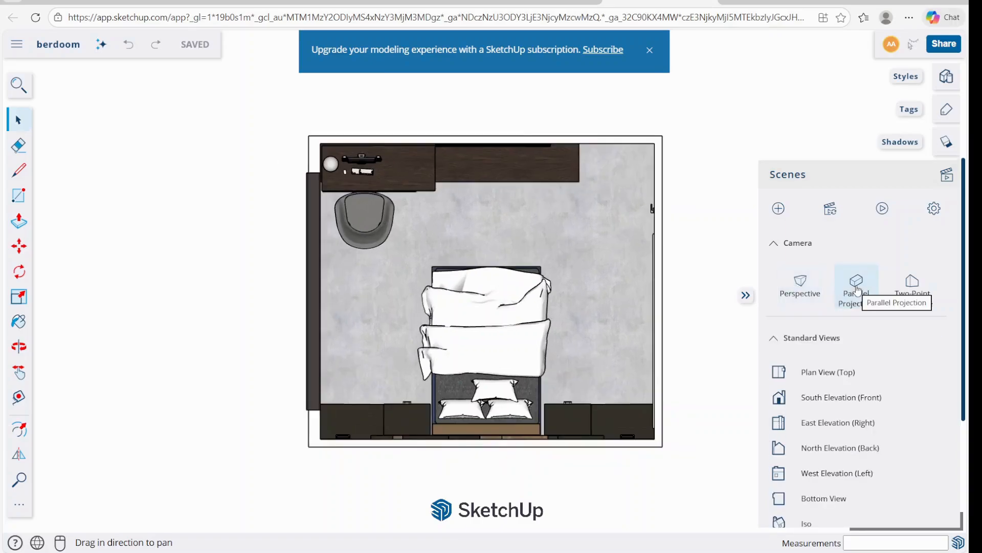
View the bedroom in the Iso standard view, compare perspective with parallel projection, and end in perspective.
{"action": "scroll", "coordinate": [826, 401], "scroll_direction": "down", "scroll_amount": 3}
{"action": "left_click", "coordinate": [806, 400]}
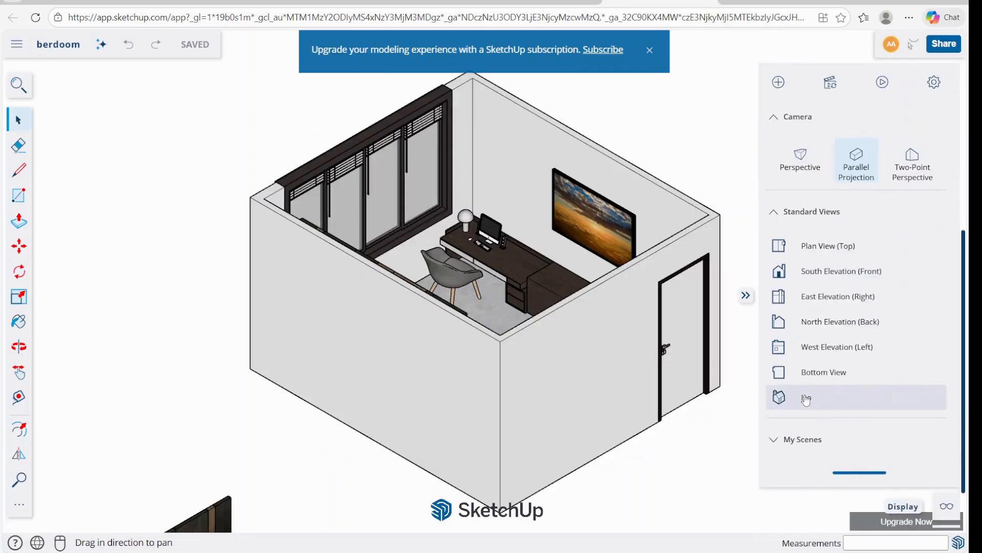
{"action": "left_click", "coordinate": [801, 159]}
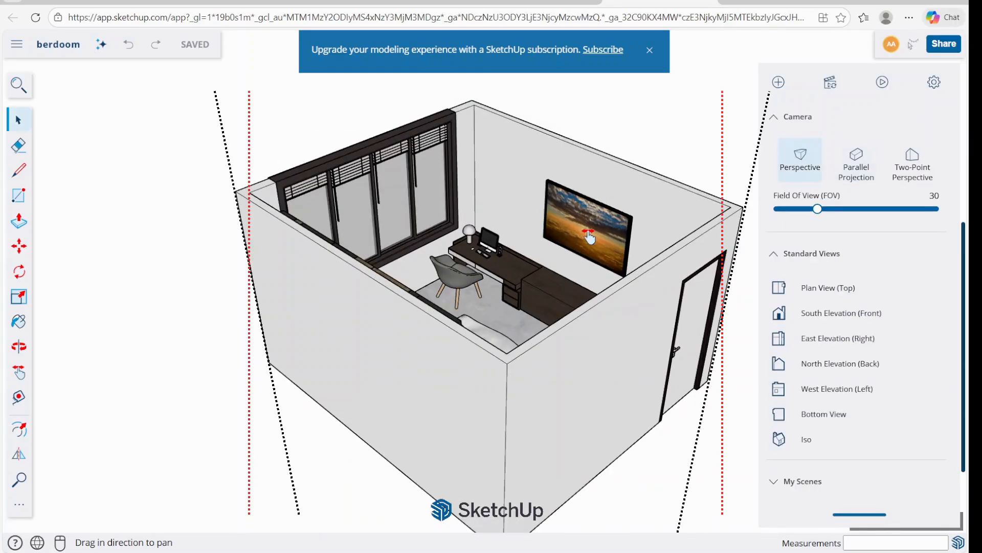
{"action": "left_click", "coordinate": [854, 166]}
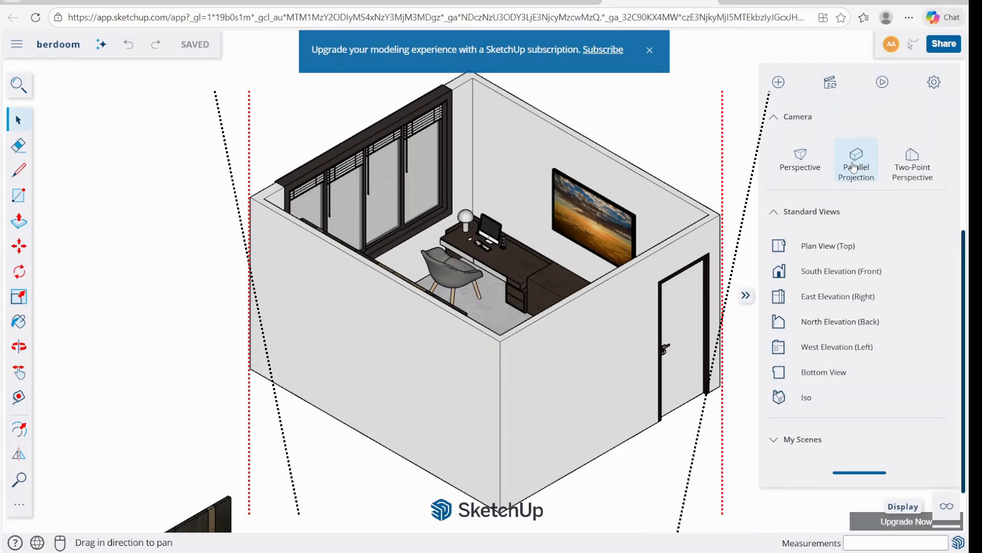
{"action": "left_click", "coordinate": [800, 163]}
Place a section plane on the bedroom's window wall.
{"action": "mouse_move", "coordinate": [542, 278]}
{"action": "middle_mouse_down"}
{"action": "mouse_move", "coordinate": [508, 397]}
{"action": "mouse_move", "coordinate": [500, 322]}
{"action": "mouse_move", "coordinate": [289, 371]}
{"action": "mouse_move", "coordinate": [404, 374]}
{"action": "mouse_move", "coordinate": [474, 409]}
{"action": "mouse_move", "coordinate": [533, 267]}
{"action": "middle_mouse_up"}
{"action": "scroll", "coordinate": [499, 322], "scroll_direction": "down", "scroll_amount": 2}
{"action": "scroll", "coordinate": [468, 392], "scroll_direction": "up", "scroll_amount": 3}
{"action": "scroll", "coordinate": [567, 393], "scroll_direction": "down", "scroll_amount": 3}
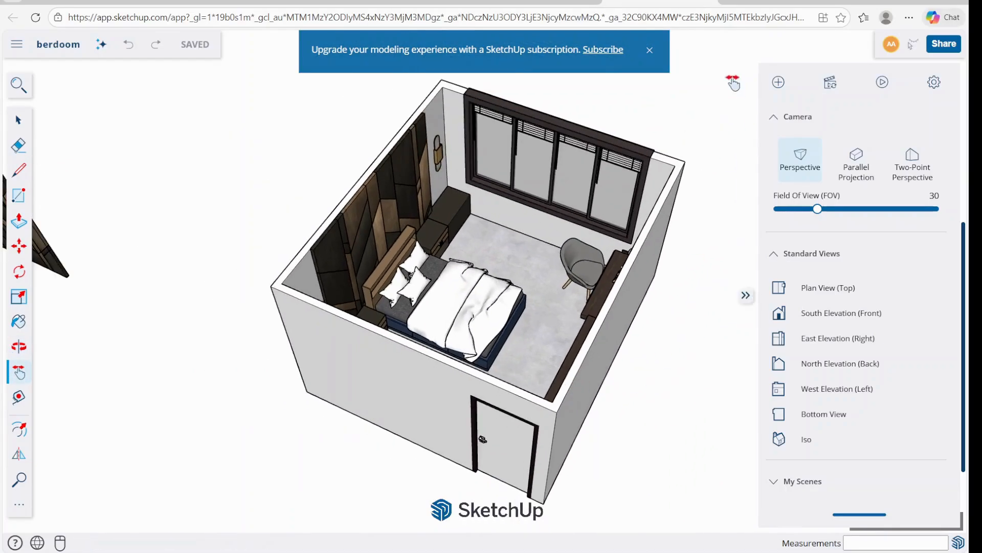
{"action": "left_click", "coordinate": [20, 507]}
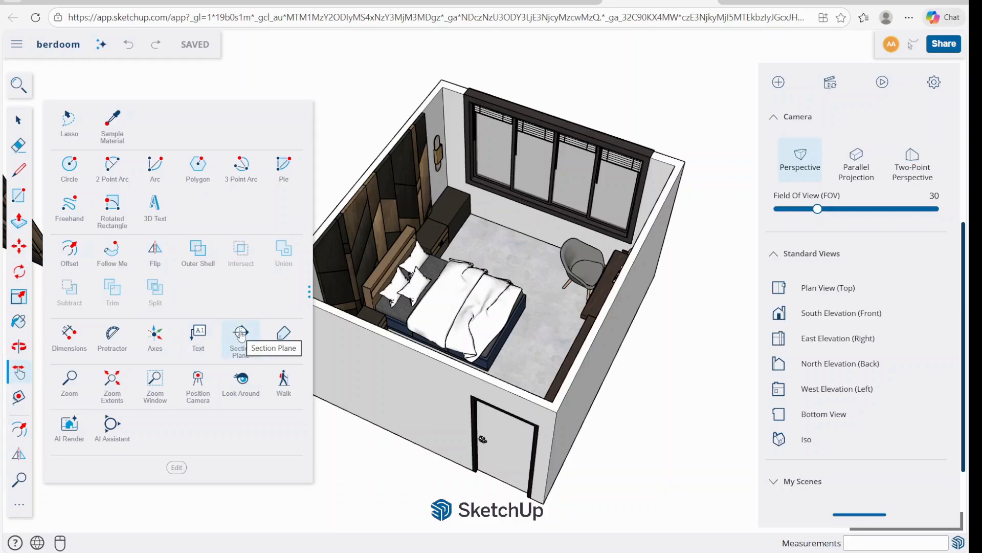
{"action": "left_click", "coordinate": [242, 335]}
{"action": "scroll", "coordinate": [499, 317], "scroll_direction": "down", "scroll_amount": 2}
{"action": "left_click", "coordinate": [498, 305]}
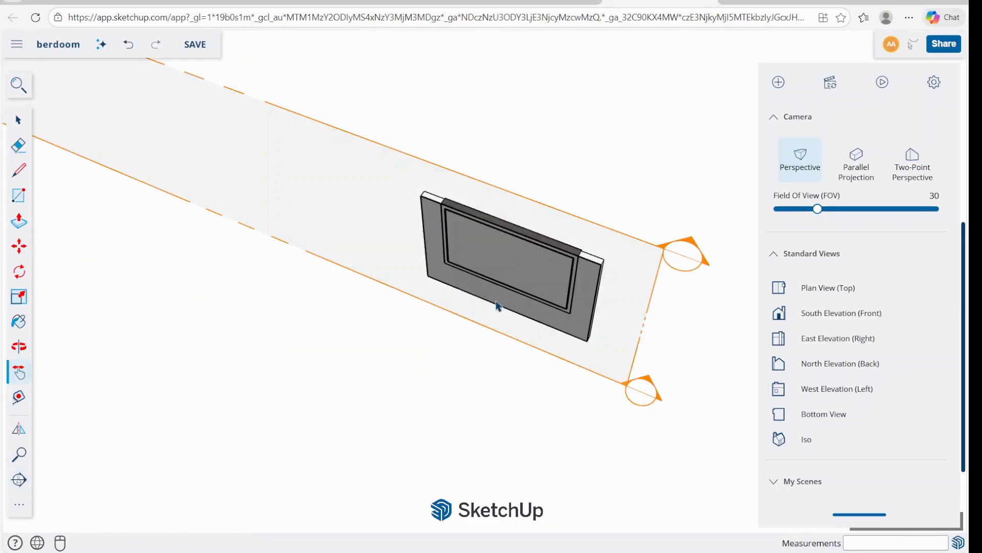
Move the section plane away from the window wall toward the door side, so it cuts the room beyond the bed.
{"action": "left_click", "coordinate": [19, 121]}
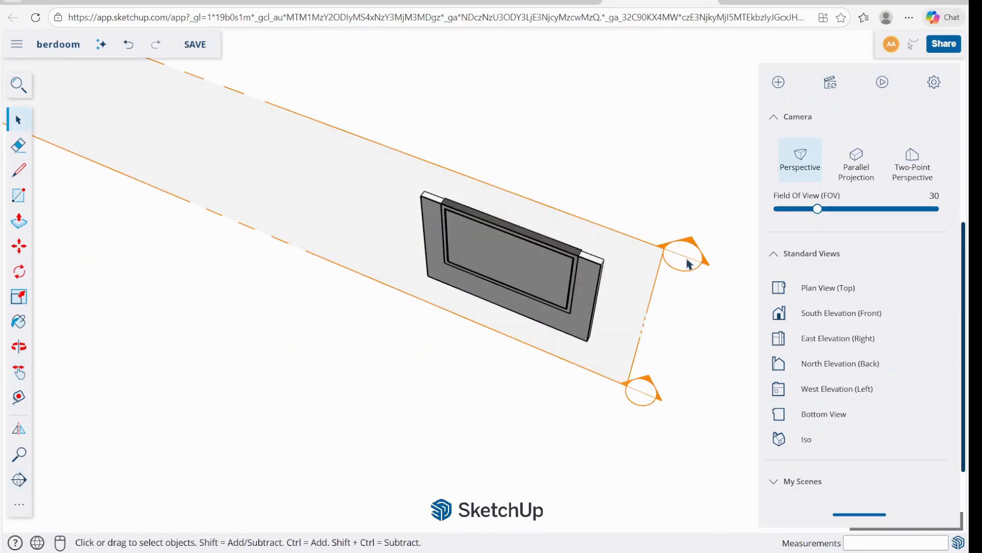
{"action": "left_click", "coordinate": [639, 244]}
{"action": "key", "text": "m"}
{"action": "left_click", "coordinate": [668, 302]}
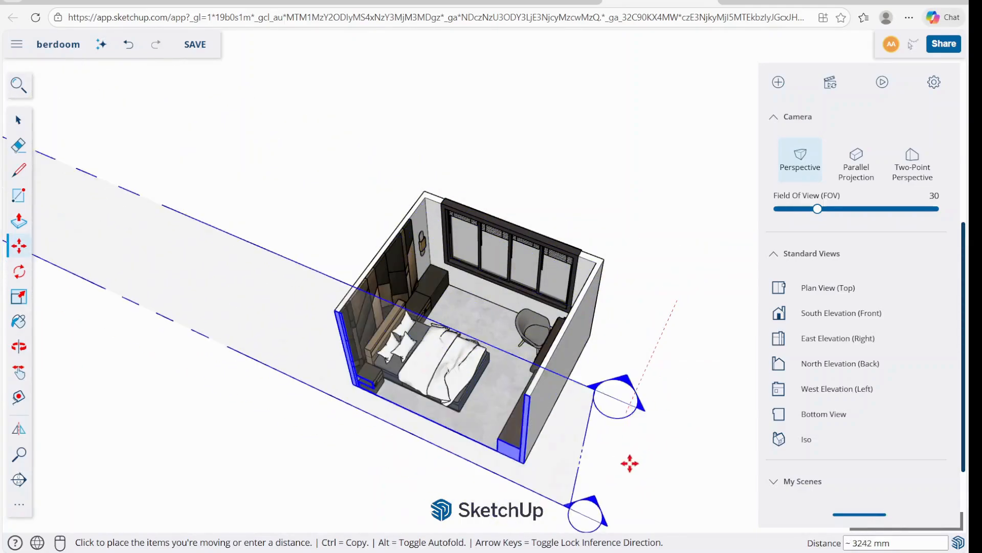
{"action": "left_click", "coordinate": [642, 443]}
{"action": "key", "text": "space"}
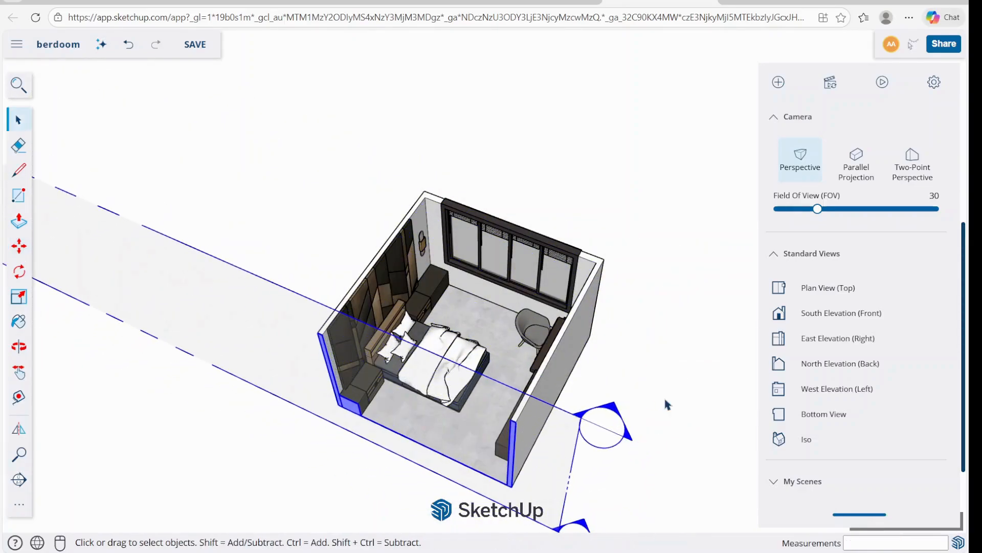
Show the sectioned bedroom in the East Elevation (Right) standard view, facing the window wall.
{"action": "left_click", "coordinate": [839, 363]}
{"action": "left_click", "coordinate": [838, 339]}
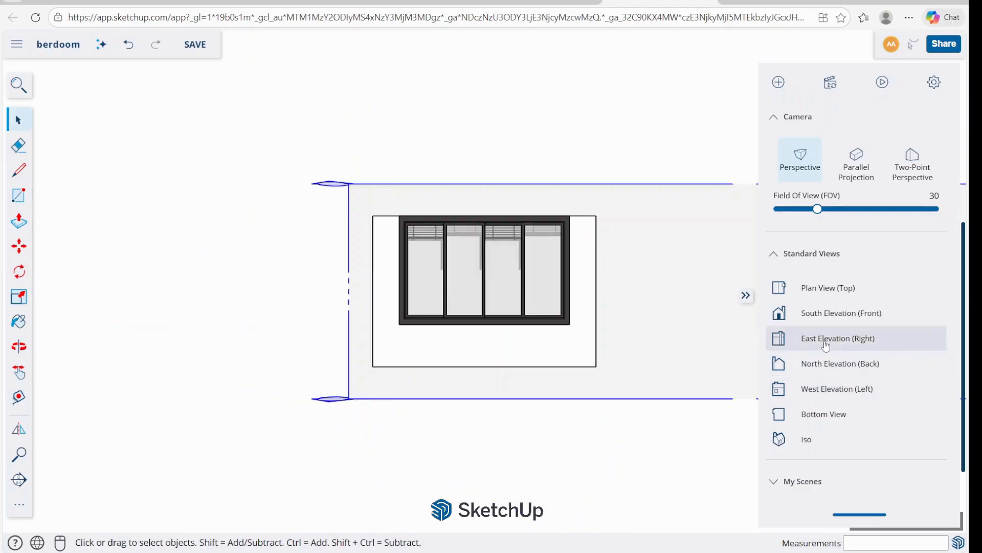
{"action": "scroll", "coordinate": [588, 321], "scroll_direction": "up", "scroll_amount": 3}
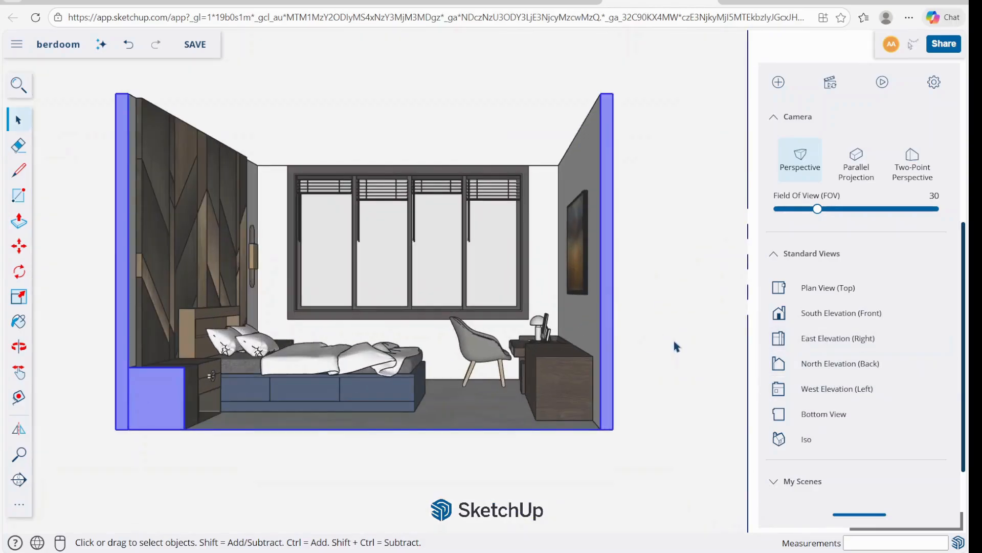
Add a scene of the current perspective section view and save the pending style changes.
{"action": "left_click", "coordinate": [811, 254]}
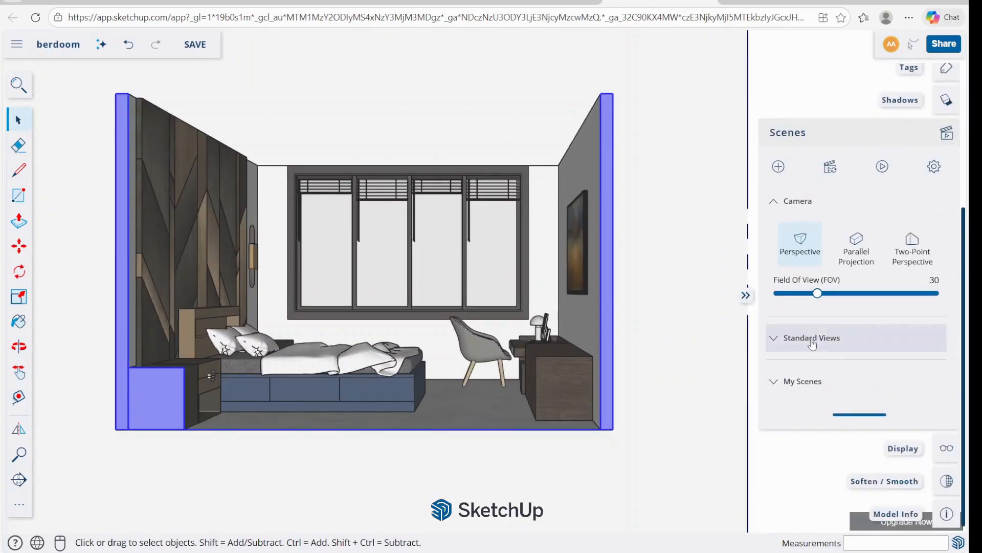
{"action": "left_click", "coordinate": [801, 383]}
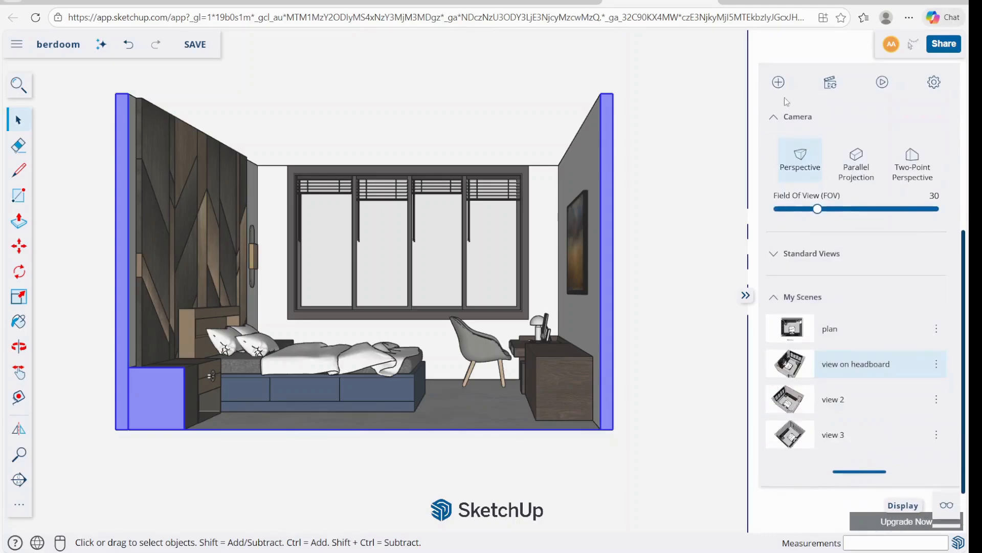
{"action": "left_click", "coordinate": [778, 83]}
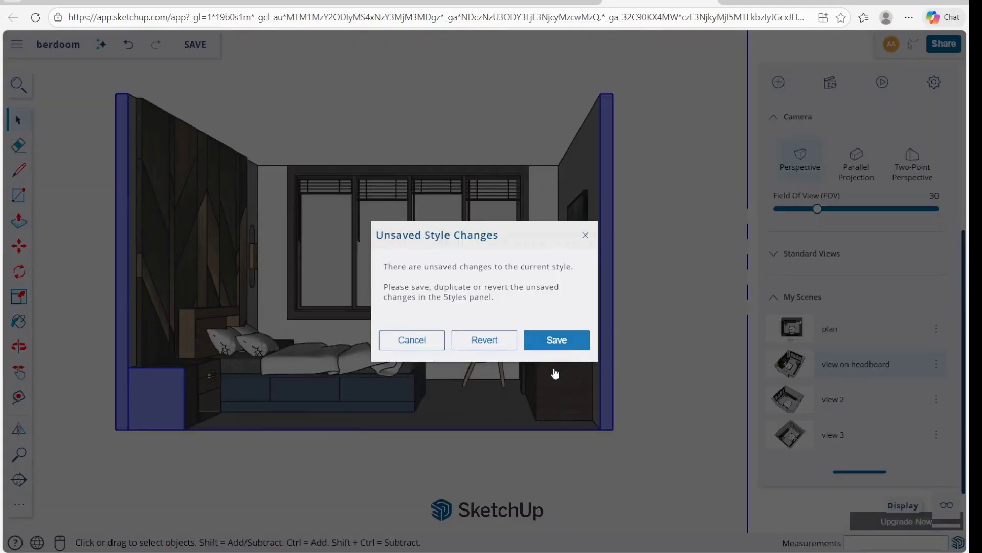
{"action": "left_click", "coordinate": [553, 342]}
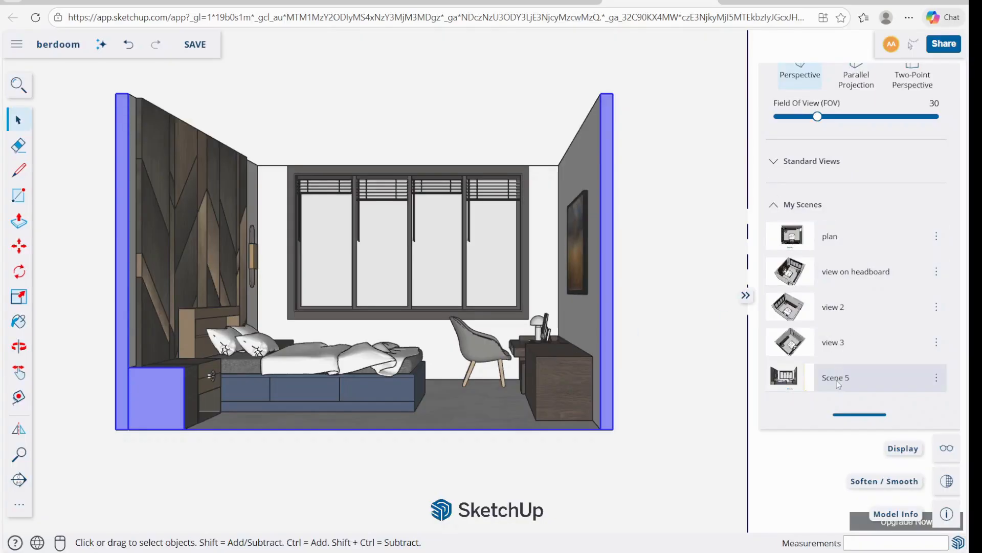
Rename the newly added scene as "spot view 1".
{"action": "left_click", "coordinate": [936, 380]}
{"action": "left_click", "coordinate": [926, 403]}
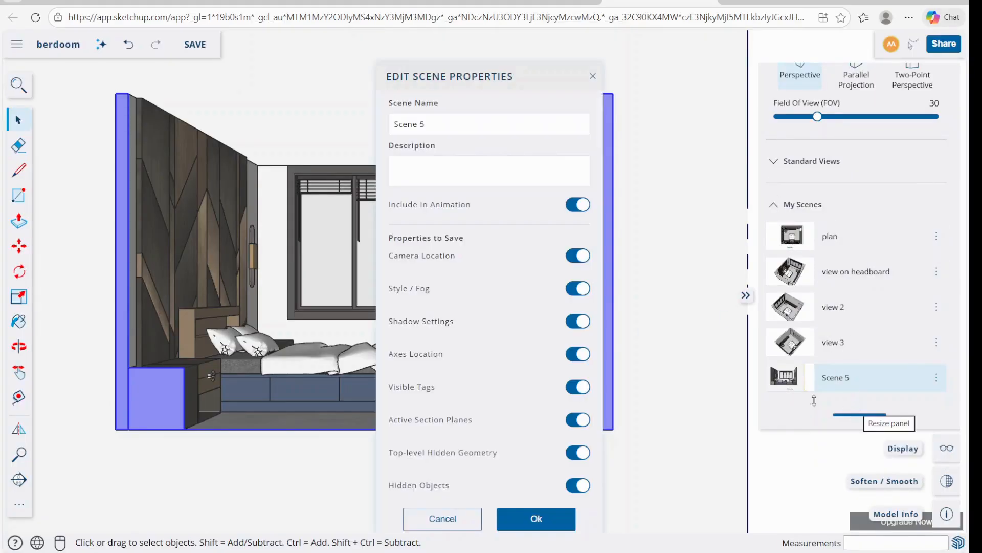
{"action": "triple_click", "coordinate": [431, 126]}
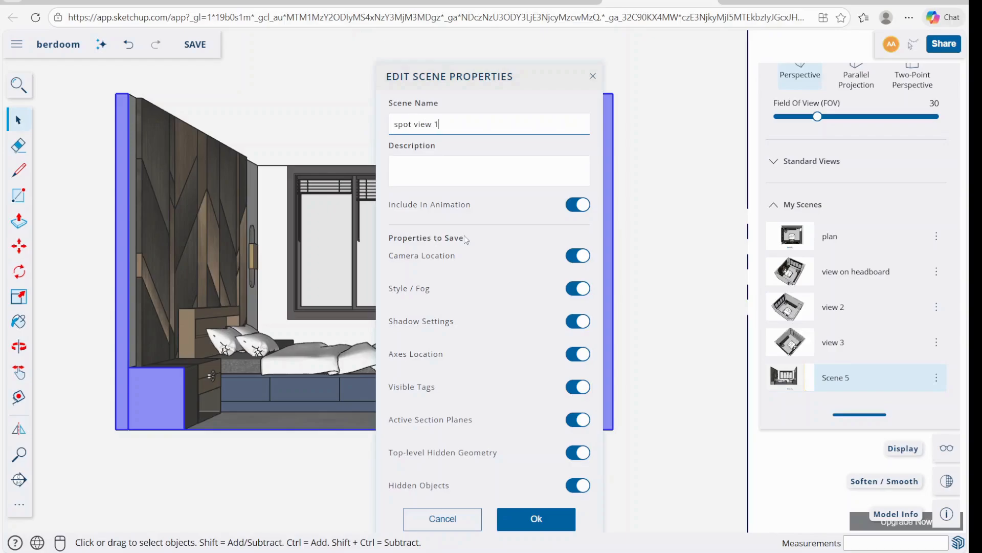
{"action": "key", "text": "Return"}
Switch the window-wall section view to parallel projection and hide the section plane.
{"action": "left_click", "coordinate": [862, 90]}
{"action": "scroll", "coordinate": [864, 134], "scroll_direction": "up", "scroll_amount": 1}
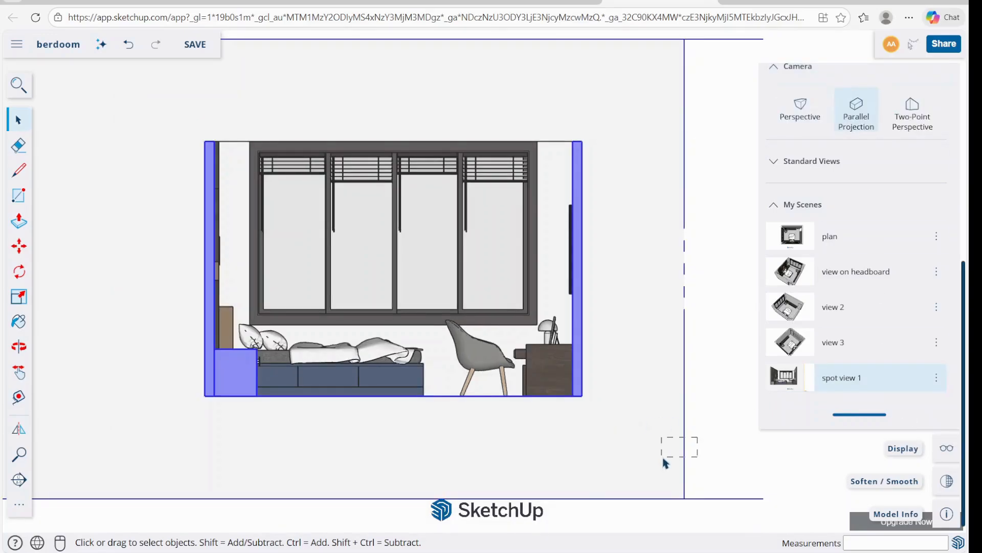
{"action": "right_click", "coordinate": [686, 455]}
{"action": "left_click", "coordinate": [725, 388]}
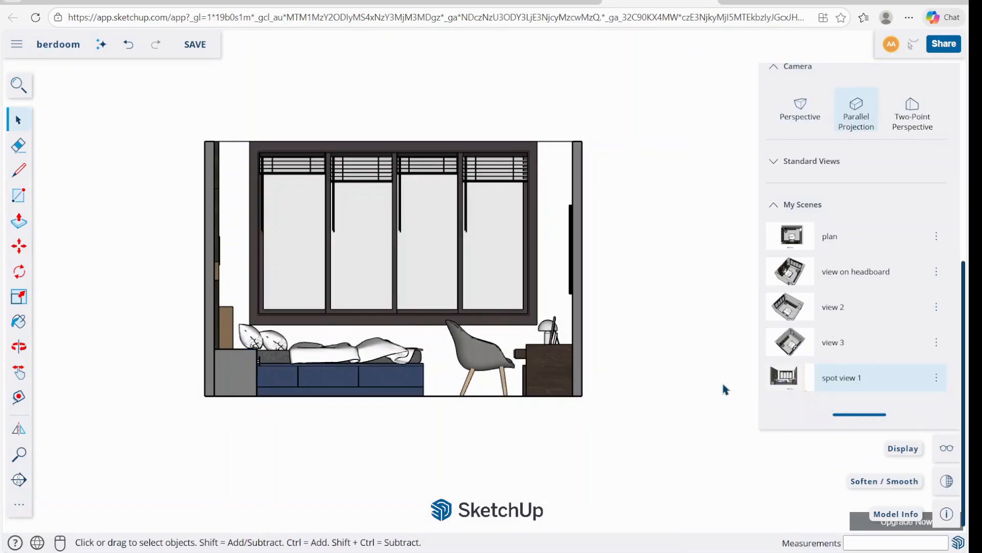
Add a scene of the parallel window-wall view and rename it "Elevation 1".
{"action": "scroll", "coordinate": [777, 225], "scroll_direction": "up", "scroll_amount": 3}
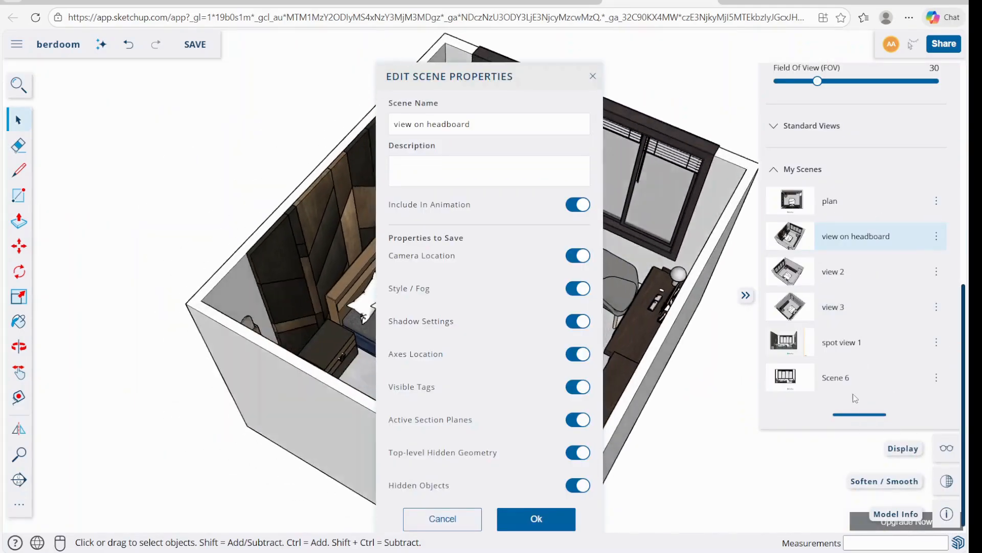
{"action": "left_click", "coordinate": [845, 378]}
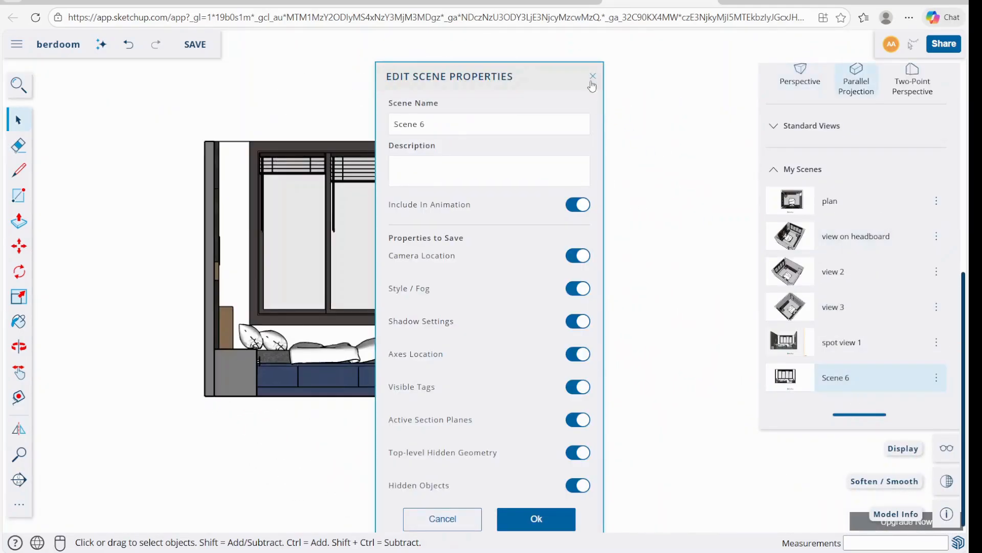
{"action": "left_click", "coordinate": [593, 80]}
{"action": "left_click", "coordinate": [936, 381]}
{"action": "left_click", "coordinate": [846, 404]}
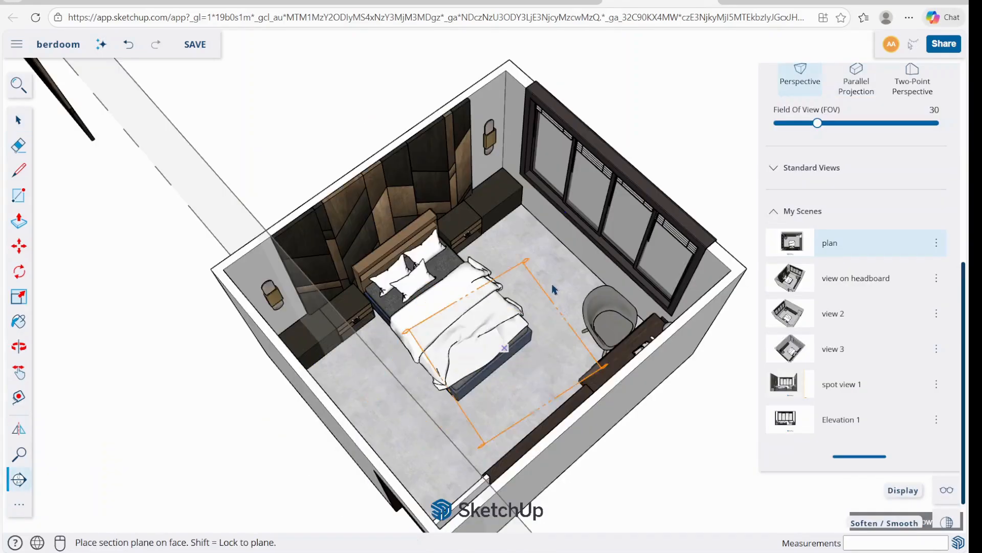
Place a section plane on the headboard wall and move it into the room just past the foot of the bed.
{"action": "left_click", "coordinate": [463, 148]}
{"action": "key", "text": "m"}
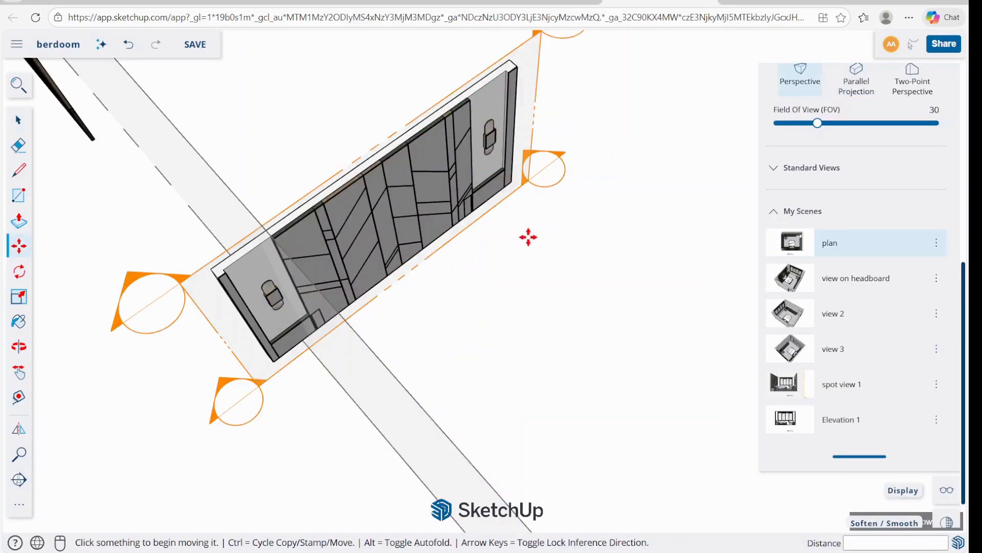
{"action": "left_click", "coordinate": [553, 175]}
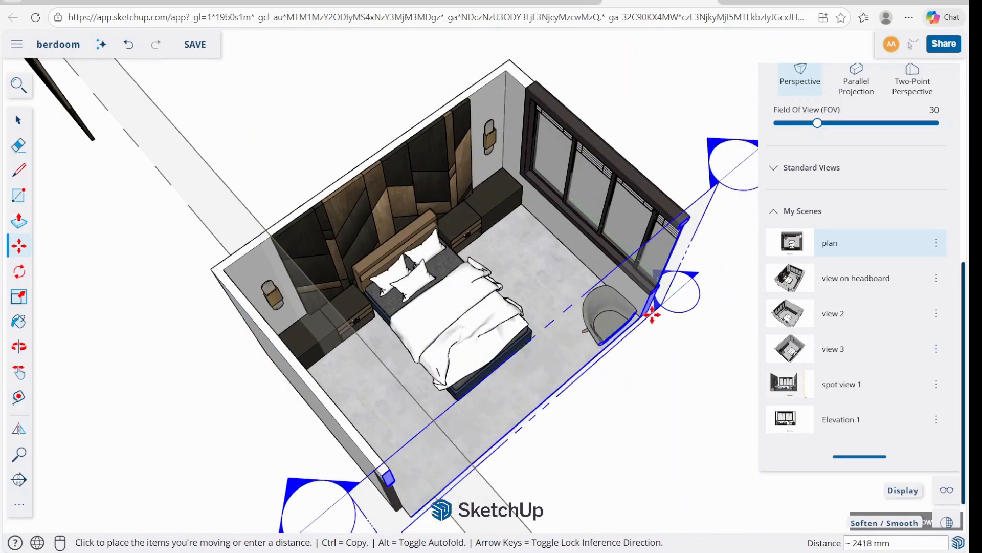
{"action": "left_click", "coordinate": [622, 289]}
{"action": "key", "text": "space"}
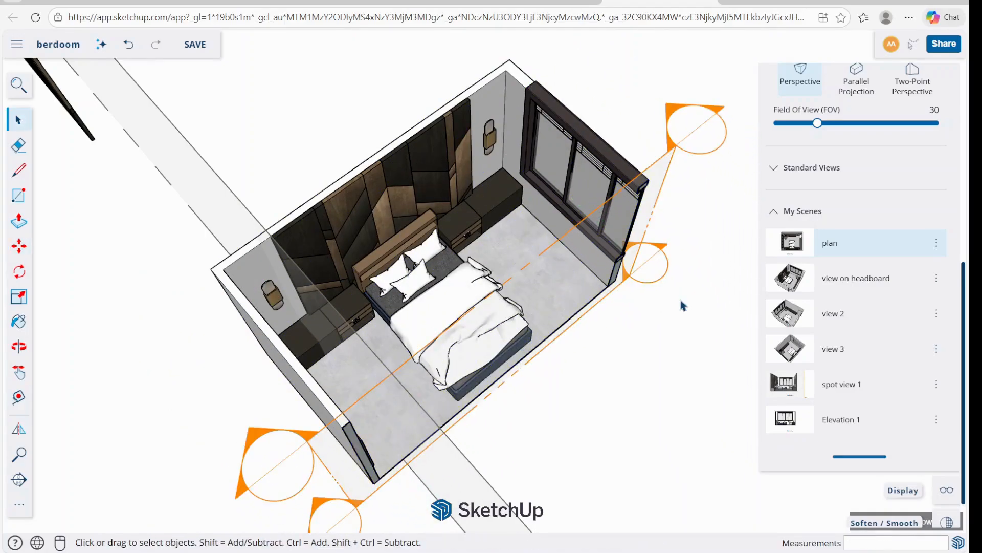
Switch the camera to parallel projection and show the headboard wall in the North Elevation (Back) standard view.
{"action": "scroll", "coordinate": [854, 215], "scroll_direction": "up", "scroll_amount": 3}
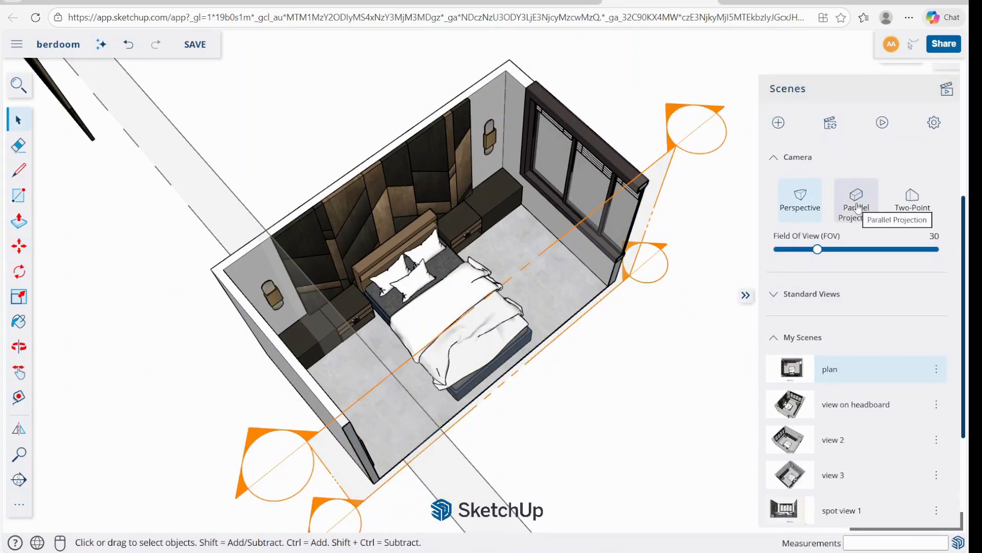
{"action": "left_click", "coordinate": [857, 202]}
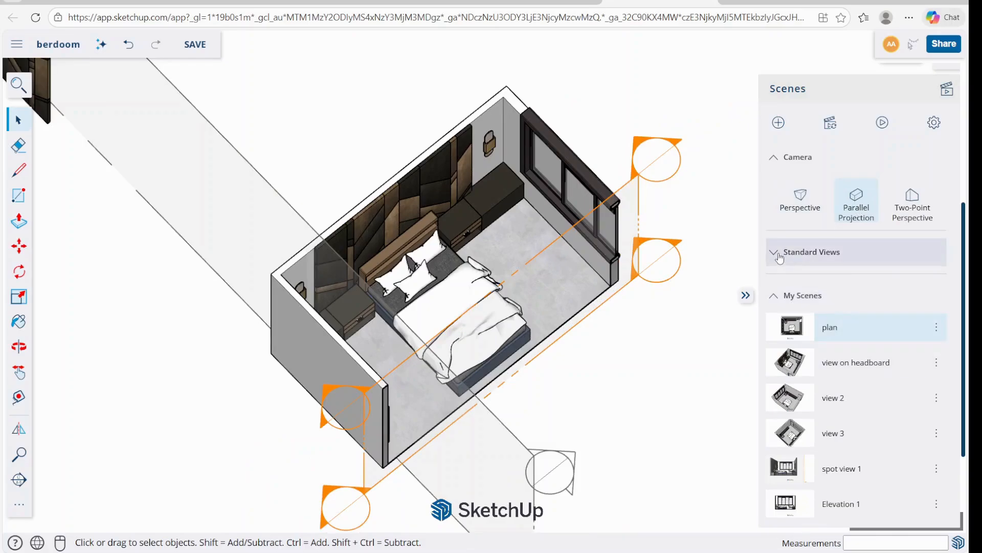
{"action": "left_click", "coordinate": [809, 252]}
{"action": "left_click", "coordinate": [817, 315]}
{"action": "left_click", "coordinate": [815, 340]}
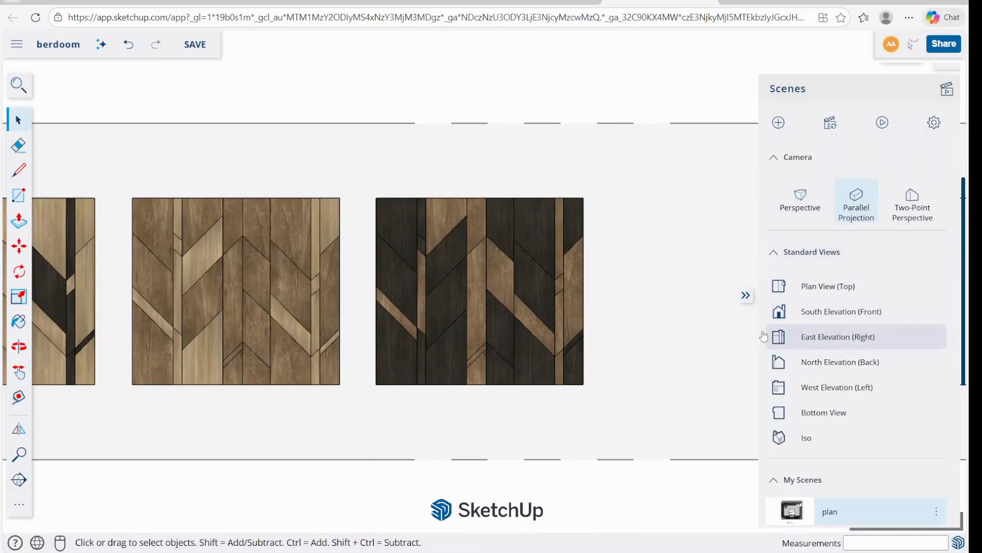
{"action": "left_click", "coordinate": [839, 364]}
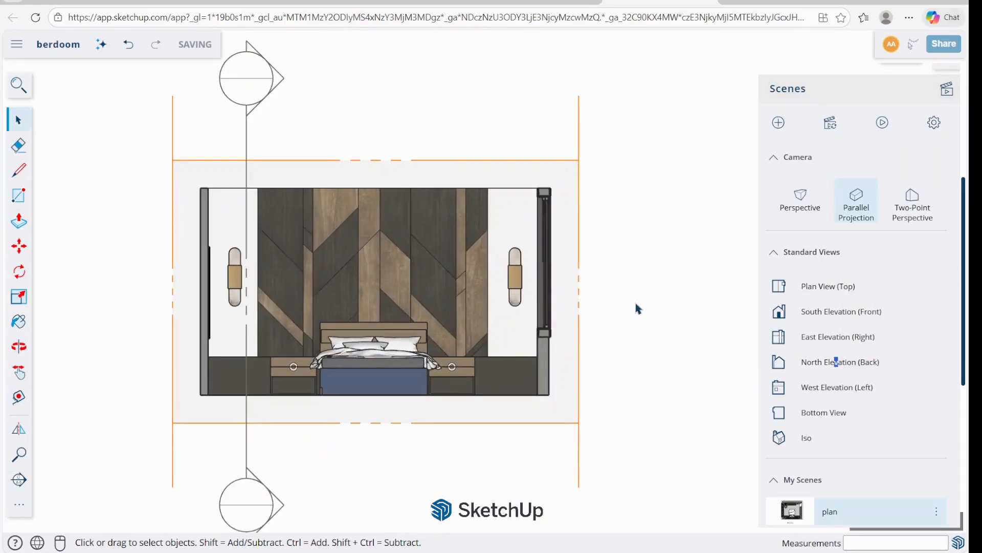
Hide both section planes in the headboard-wall elevation view.
{"action": "right_click", "coordinate": [578, 354]}
{"action": "left_click", "coordinate": [595, 379]}
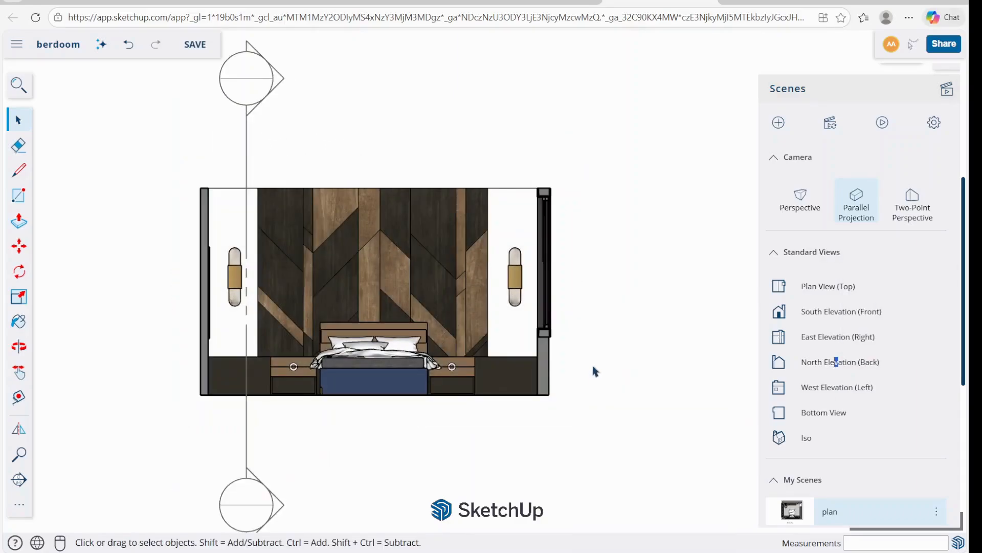
{"action": "right_click", "coordinate": [245, 108]}
{"action": "left_click", "coordinate": [282, 287]}
Add a scene of the headboard wall in perspective and rename it "spot view 2".
{"action": "left_click", "coordinate": [778, 122]}
{"action": "left_click", "coordinate": [936, 257]}
{"action": "left_click", "coordinate": [866, 285]}
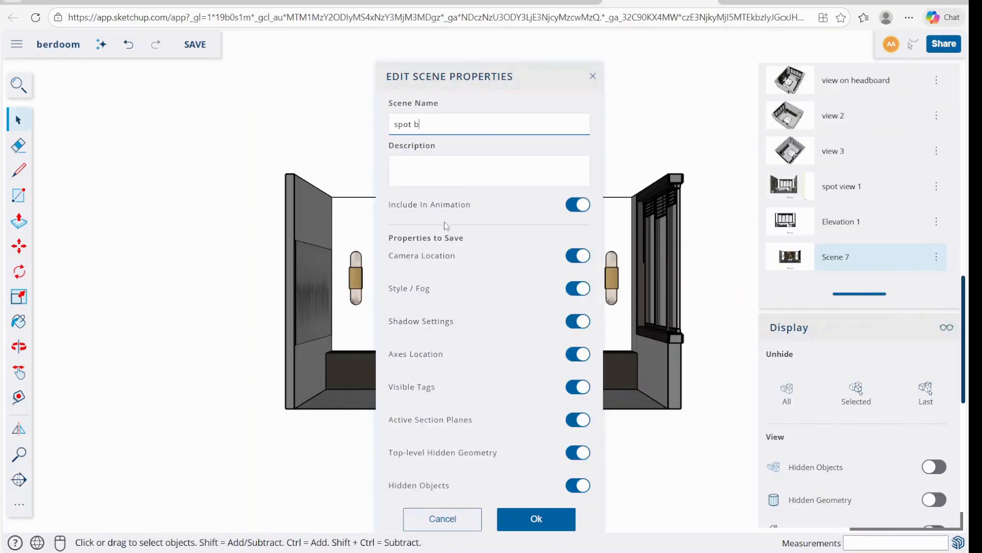
{"action": "left_click", "coordinate": [536, 518]}
Switch the headboard-wall view to parallel projection and save it as a new scene named "Elevation 2".
{"action": "scroll", "coordinate": [844, 205], "scroll_direction": "up", "scroll_amount": 10}
{"action": "left_click", "coordinate": [858, 197]}
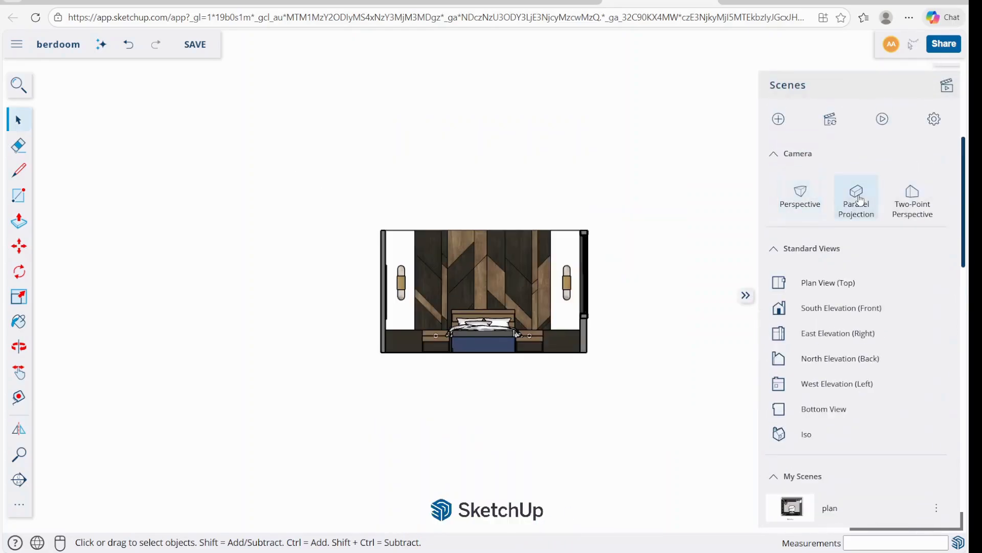
{"action": "scroll", "coordinate": [511, 284], "scroll_direction": "up", "scroll_amount": 5}
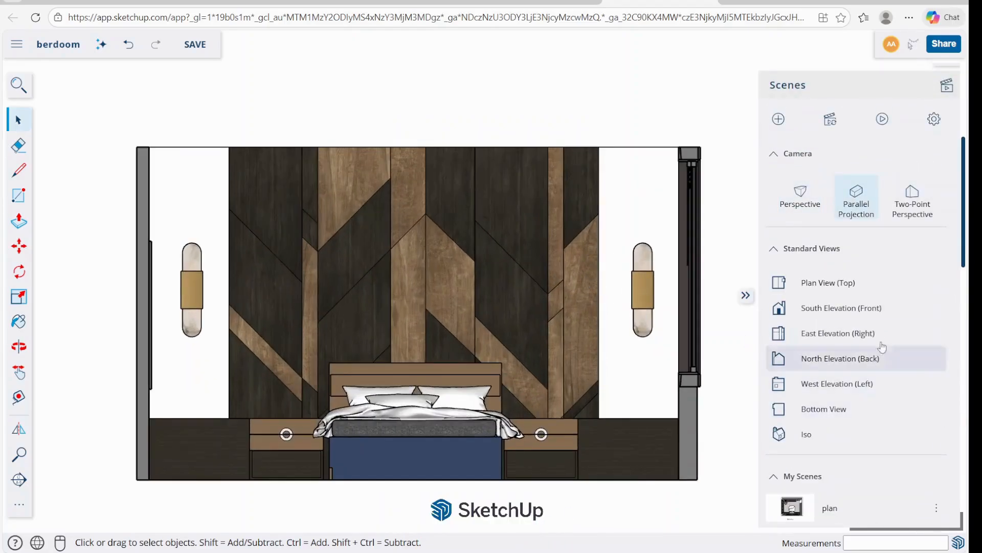
{"action": "scroll", "coordinate": [891, 340], "scroll_direction": "down", "scroll_amount": 12}
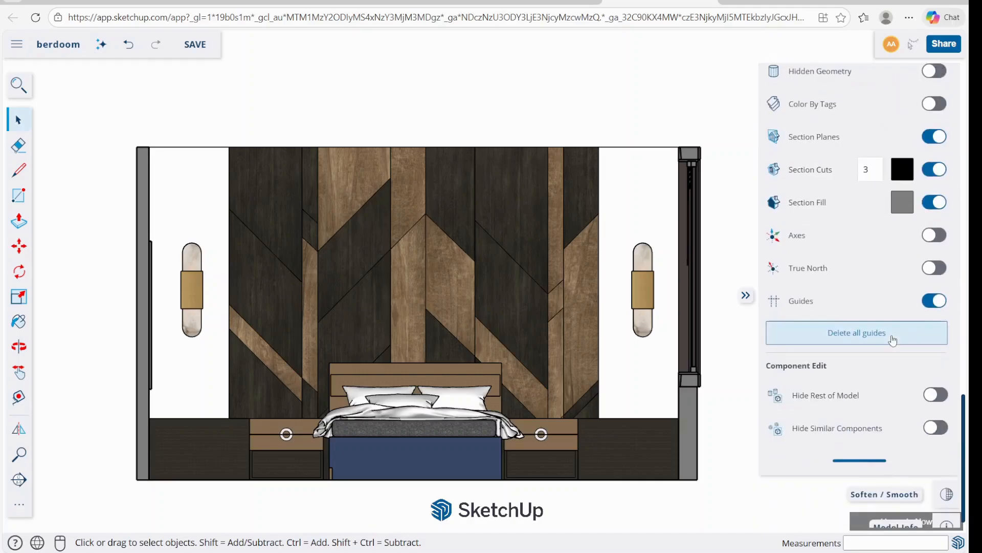
{"action": "scroll", "coordinate": [893, 328], "scroll_direction": "up", "scroll_amount": 5}
{"action": "scroll", "coordinate": [890, 319], "scroll_direction": "up", "scroll_amount": 3}
{"action": "left_click", "coordinate": [936, 383]}
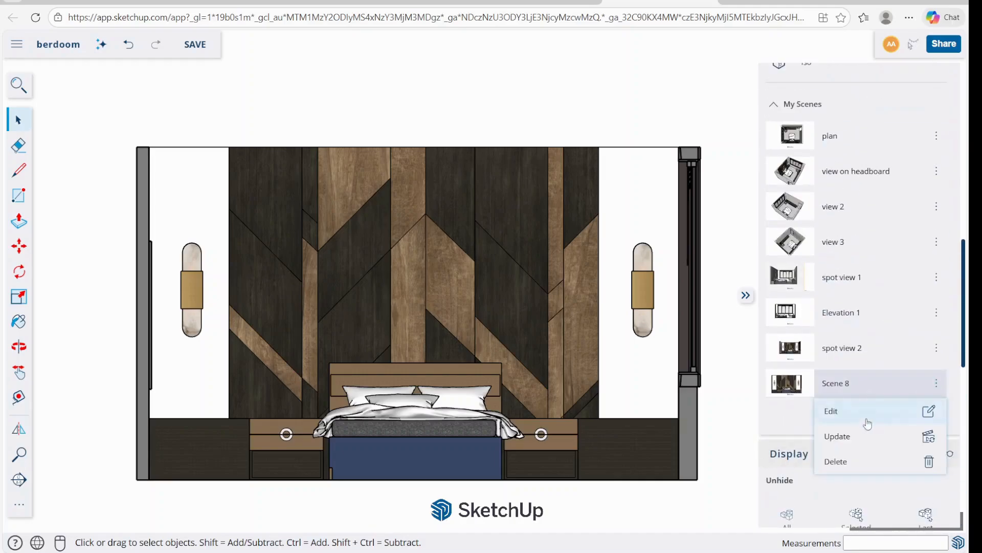
{"action": "left_click", "coordinate": [839, 411]}
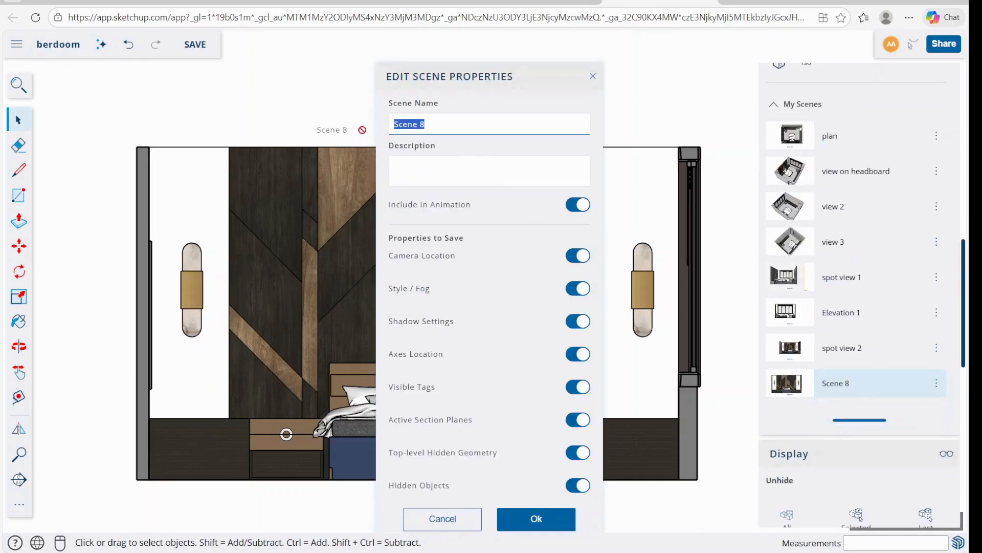
{"action": "type", "text": "Elevation "}
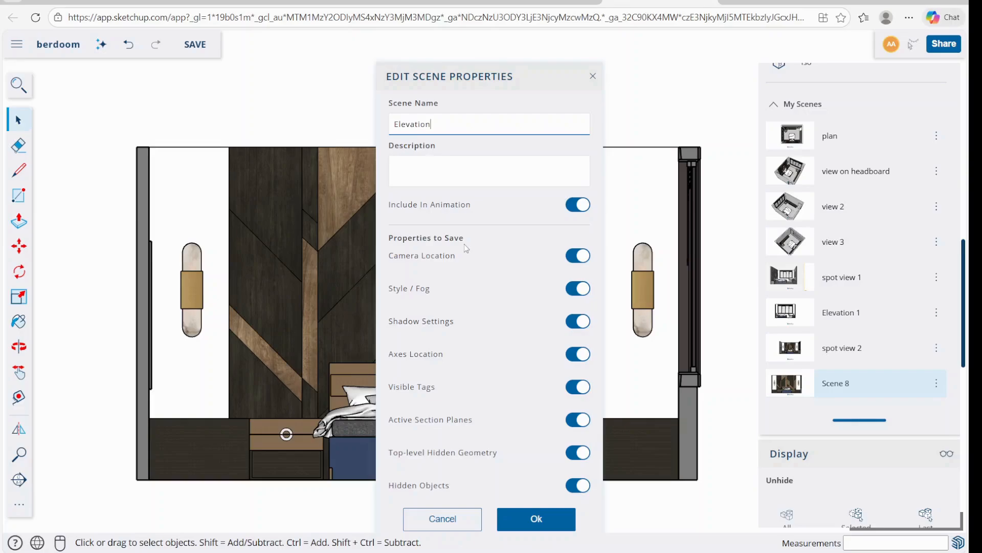
{"action": "type", "text": "2"}
{"action": "left_click", "coordinate": [536, 518]}
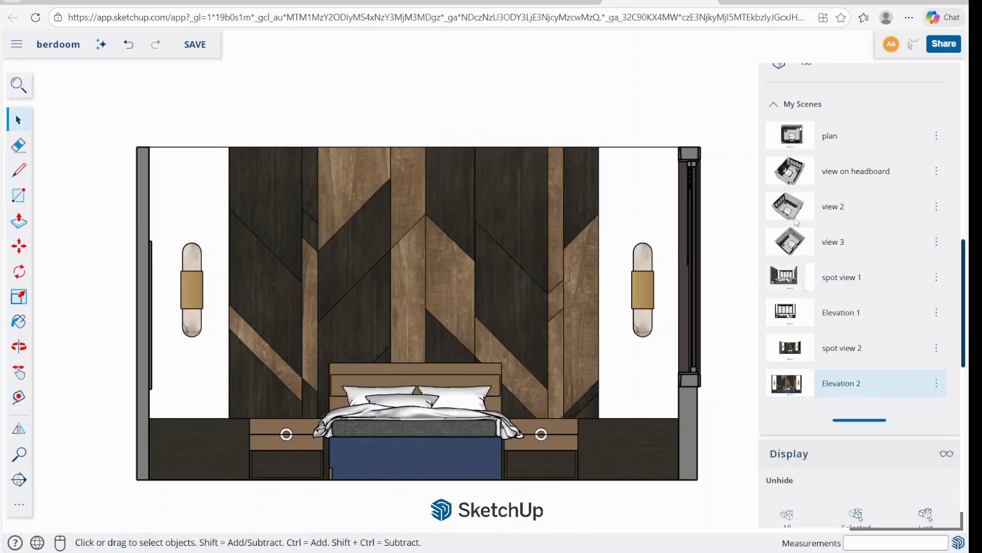
Update the "Elevation 2" scene with all properties kept on, and preview the scene animation.
{"action": "scroll", "coordinate": [819, 165], "scroll_direction": "up", "scroll_amount": 10}
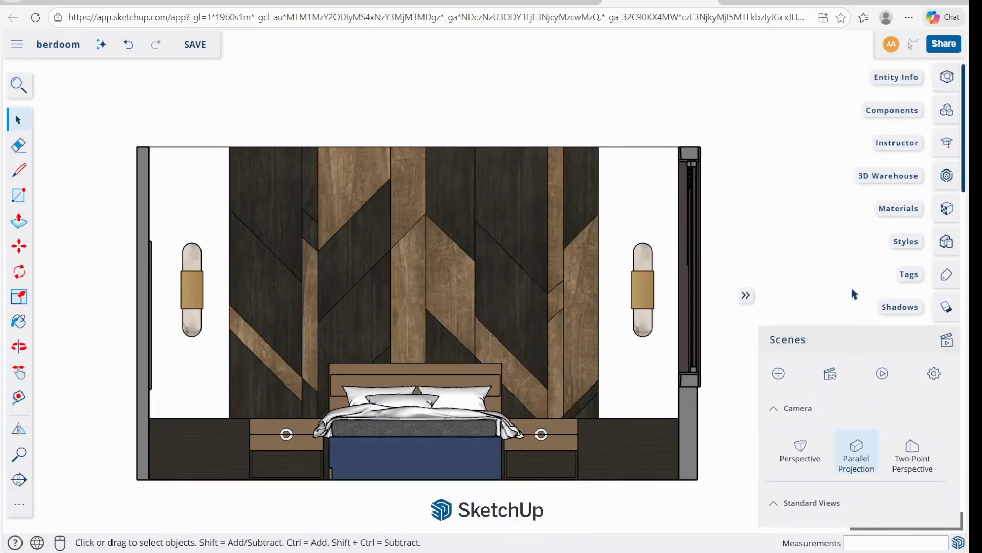
{"action": "left_click", "coordinate": [830, 373]}
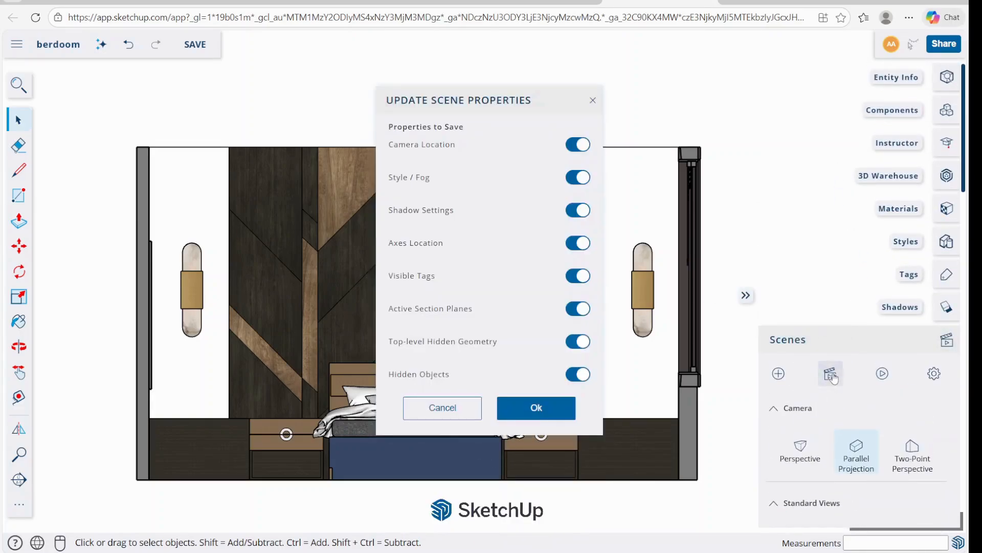
{"action": "left_click", "coordinate": [561, 414]}
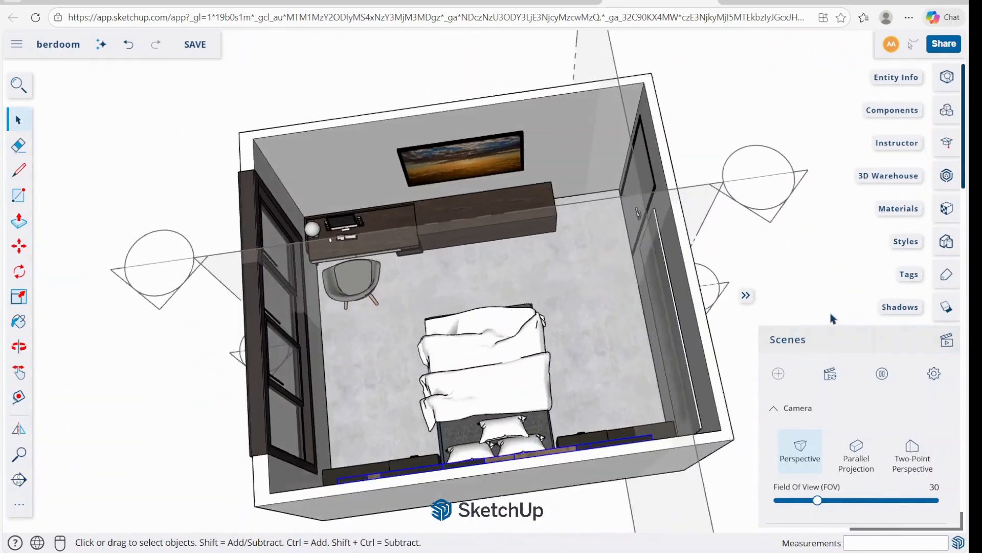
{"action": "left_click", "coordinate": [881, 374]}
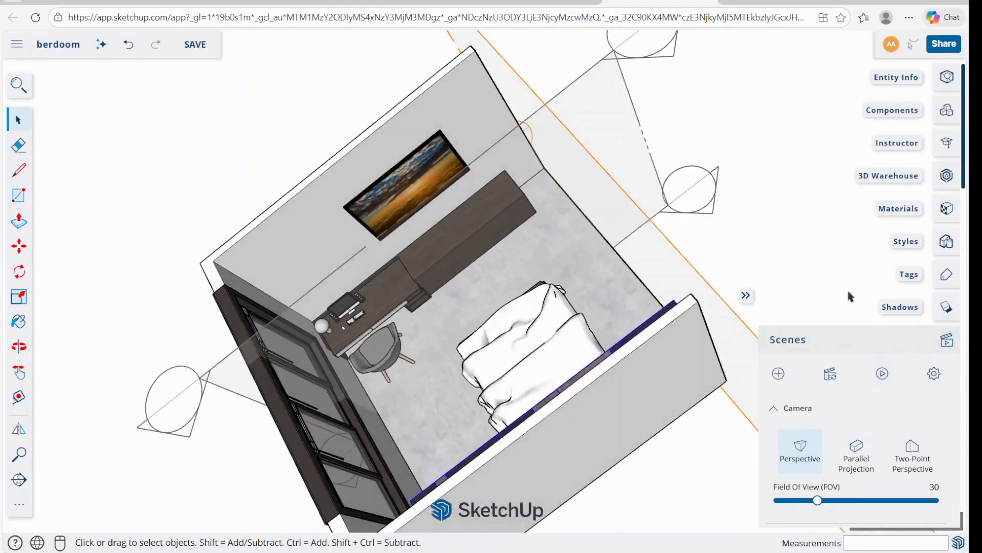
Open the "plan" scene and hide the two section planes still showing around the room.
{"action": "left_click", "coordinate": [849, 340]}
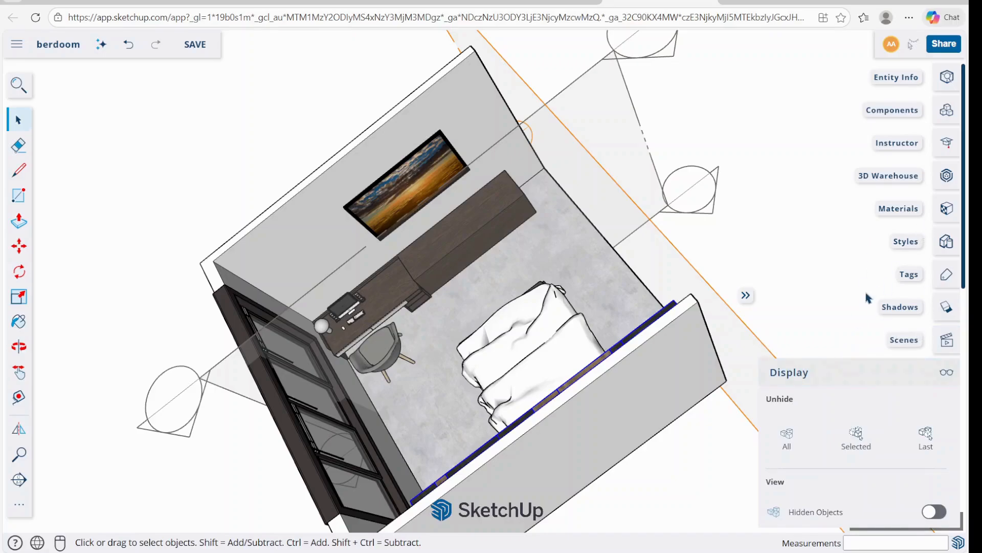
{"action": "left_click", "coordinate": [953, 350]}
{"action": "scroll", "coordinate": [864, 313], "scroll_direction": "down", "scroll_amount": 5}
{"action": "left_click", "coordinate": [839, 290]}
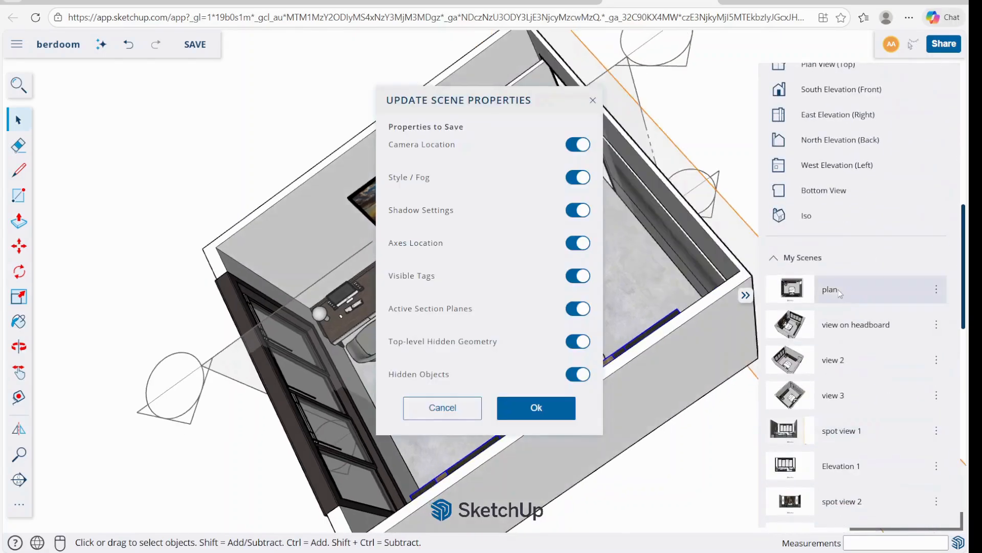
{"action": "left_click", "coordinate": [593, 101]}
{"action": "right_click", "coordinate": [684, 81]}
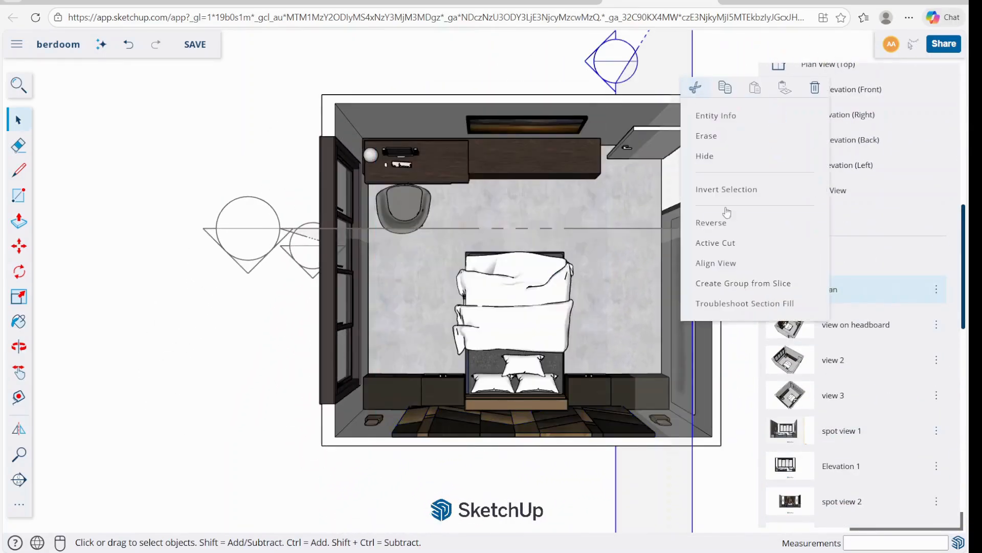
{"action": "left_click", "coordinate": [705, 156]}
{"action": "right_click", "coordinate": [255, 236]}
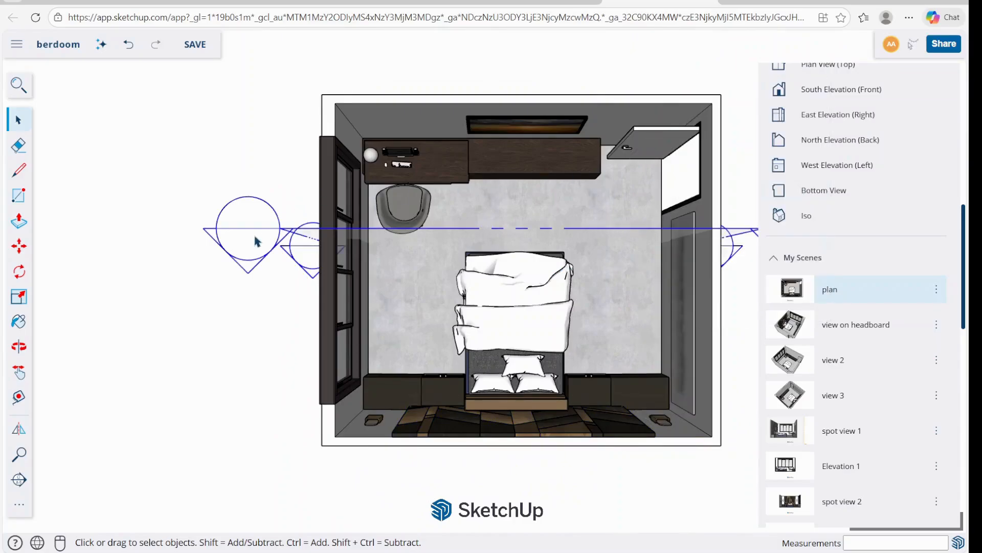
{"action": "left_click", "coordinate": [295, 314]}
Update the "plan" scene with all properties kept on to store the hidden section planes.
{"action": "left_click", "coordinate": [937, 289]}
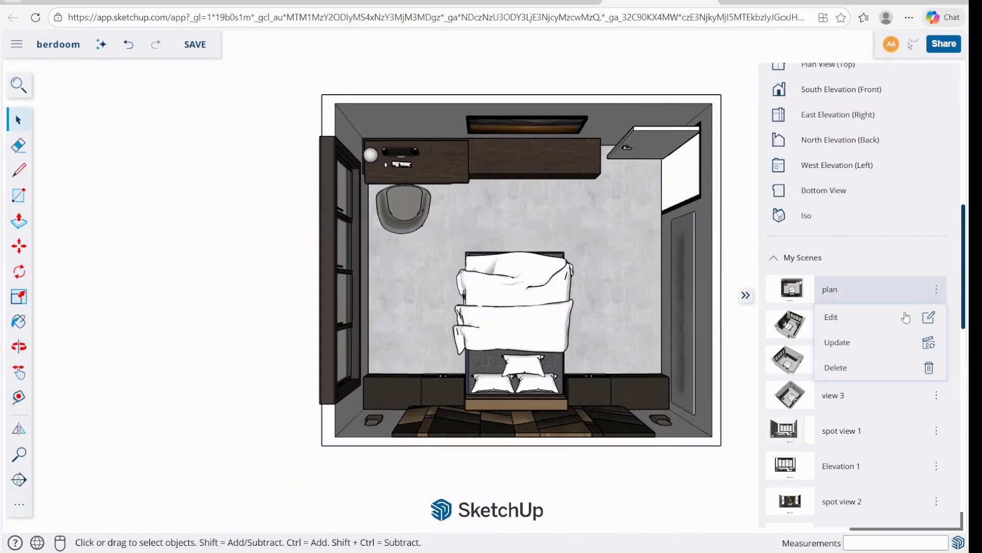
{"action": "left_click", "coordinate": [878, 345]}
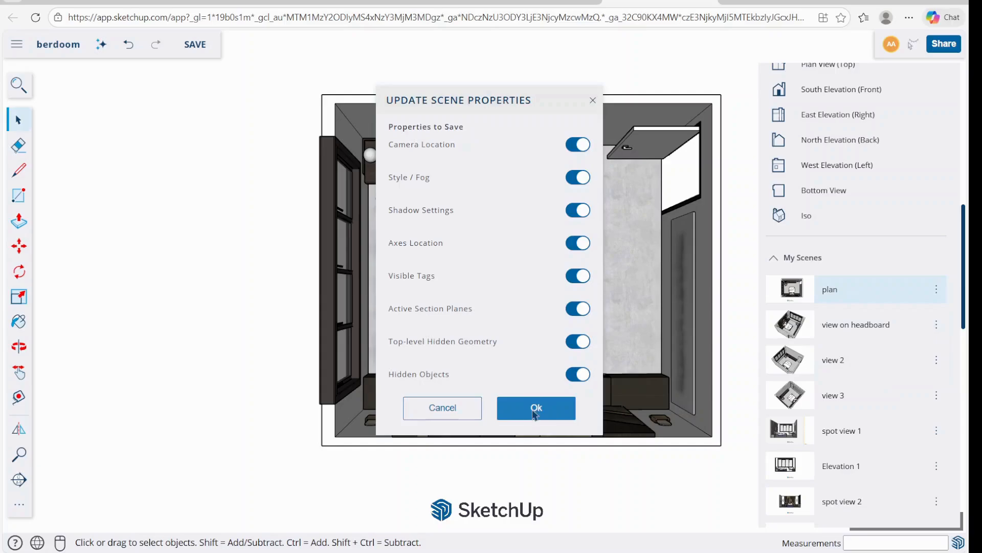
{"action": "left_click", "coordinate": [535, 408]}
Open the "view on headboard" scene and hide the section planes crossing the room.
{"action": "left_click", "coordinate": [865, 324]}
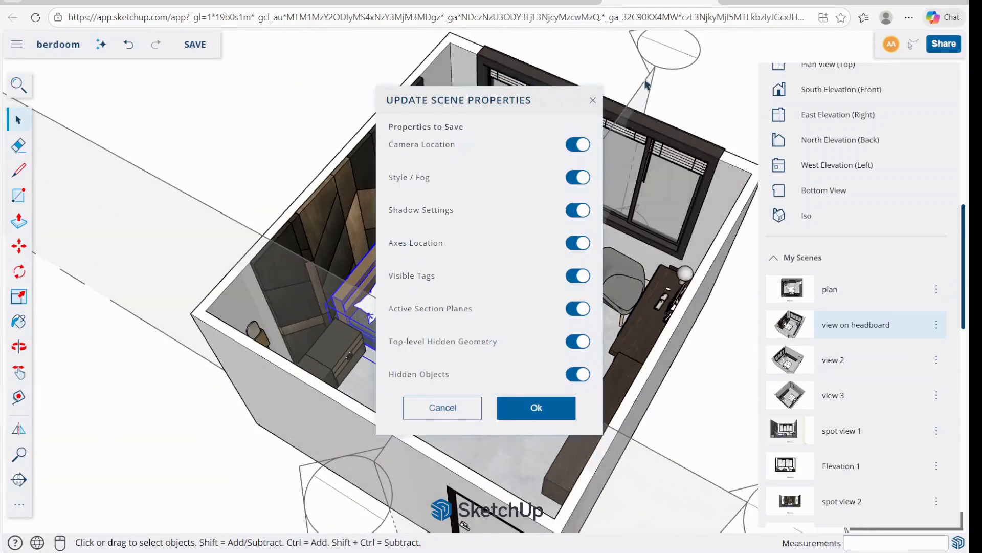
{"action": "right_click", "coordinate": [650, 62]}
{"action": "left_click", "coordinate": [693, 145]}
{"action": "right_click", "coordinate": [144, 196]}
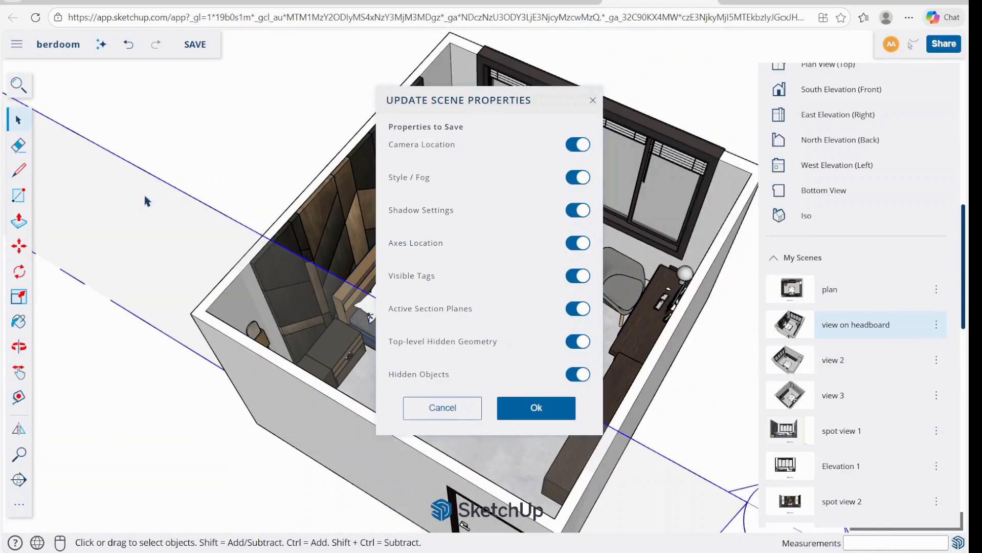
{"action": "left_click", "coordinate": [173, 277]}
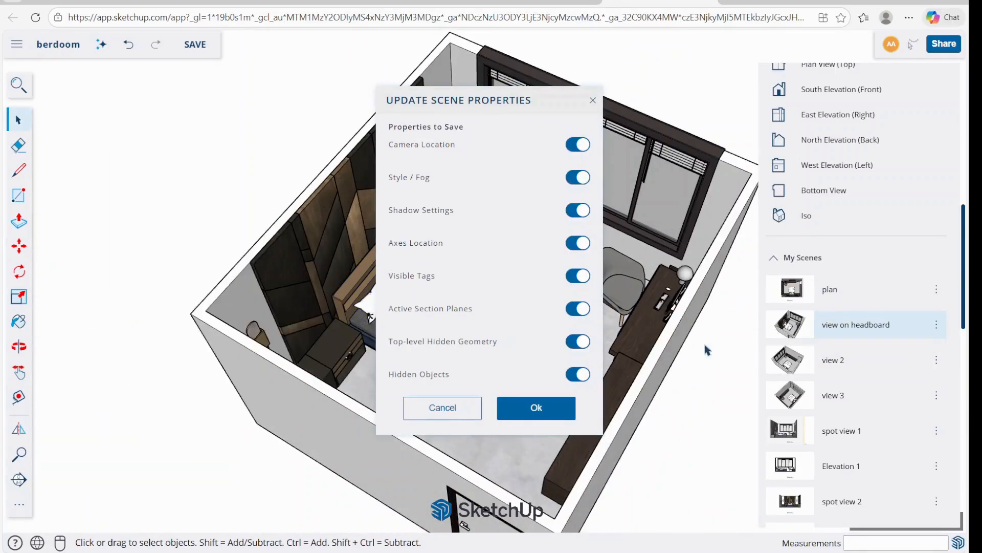
Update the "view on headboard" scene with all properties kept on.
{"action": "left_click", "coordinate": [593, 100]}
{"action": "left_click", "coordinate": [936, 324]}
{"action": "left_click", "coordinate": [871, 382]}
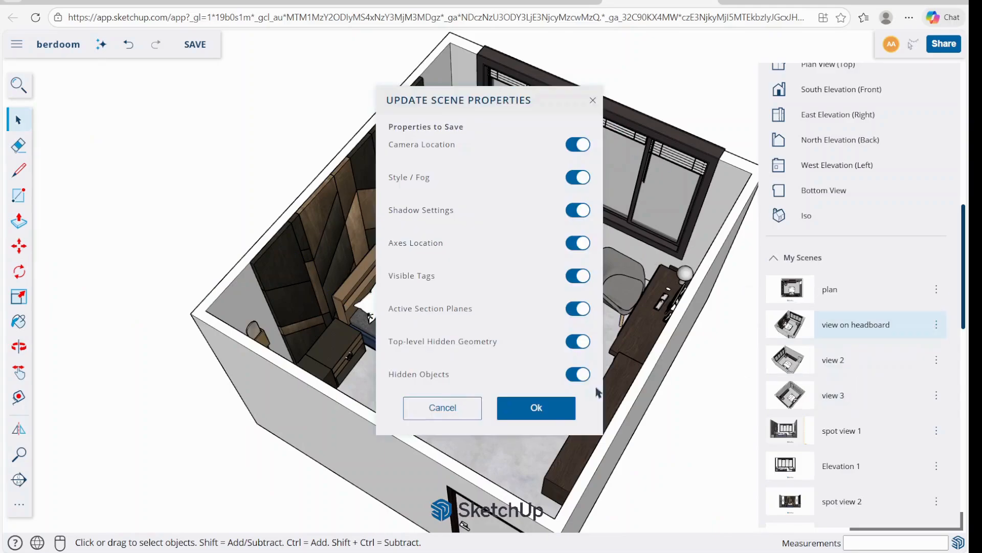
{"action": "left_click", "coordinate": [536, 408]}
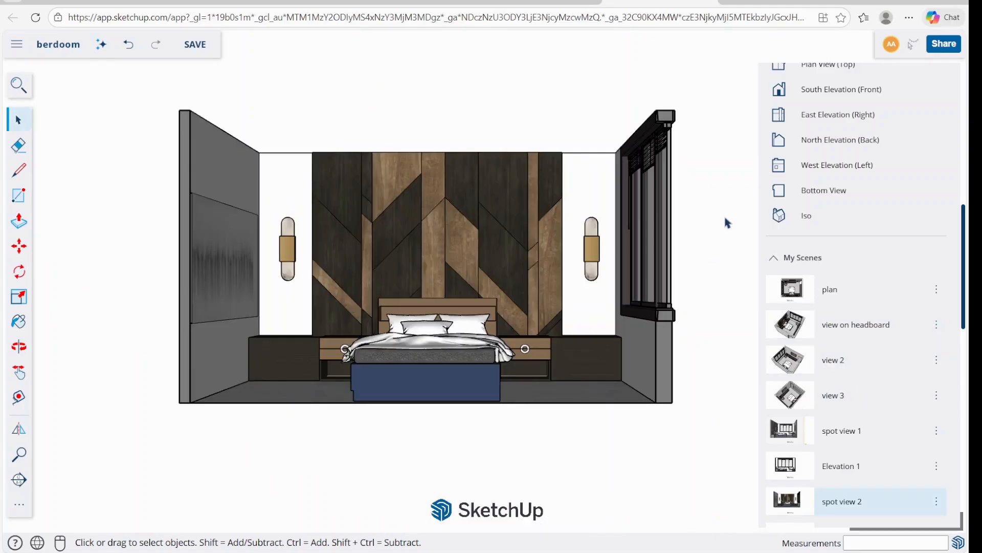
Play the scene animation and review the scene update properties and the animation transition settings.
{"action": "scroll", "coordinate": [790, 195], "scroll_direction": "up", "scroll_amount": 5}
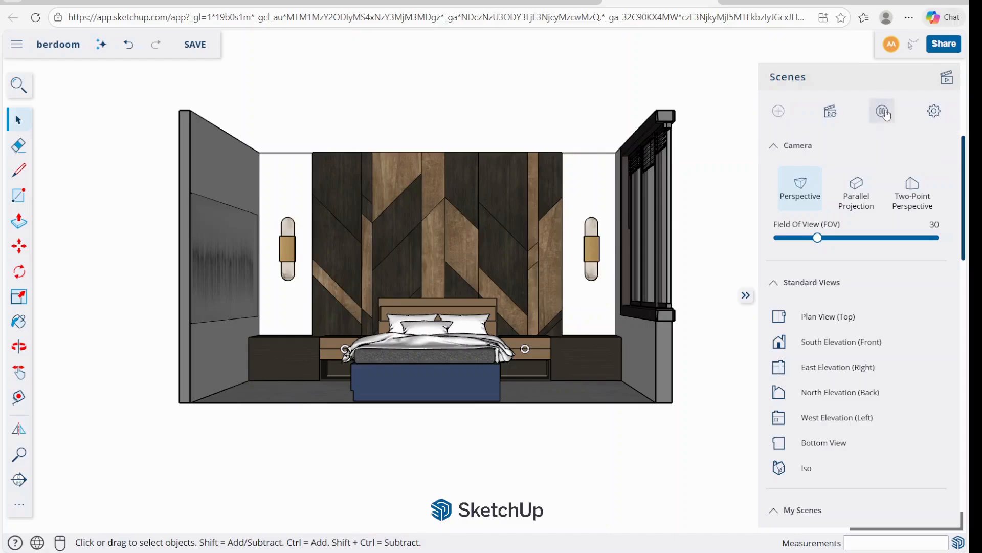
{"action": "left_click", "coordinate": [882, 111]}
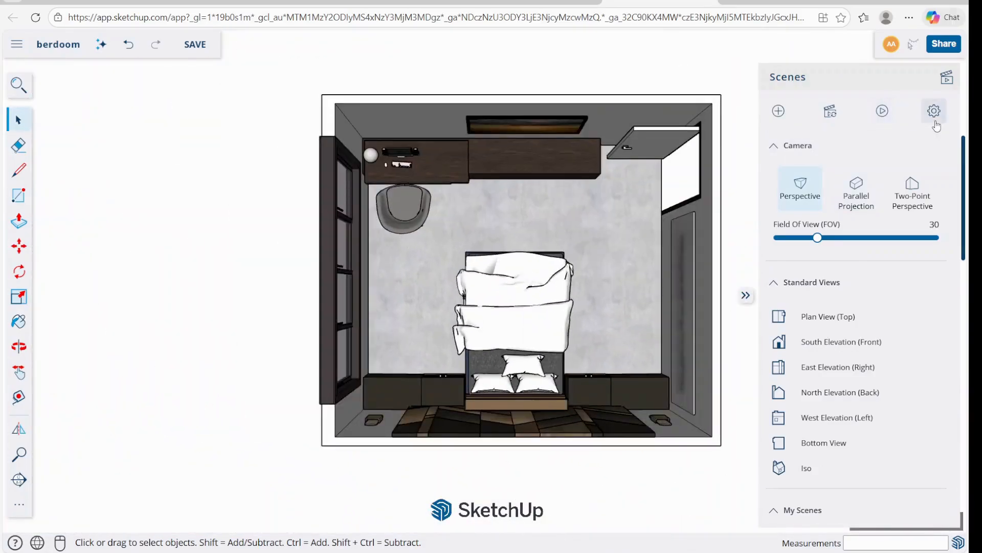
{"action": "left_click", "coordinate": [833, 115]}
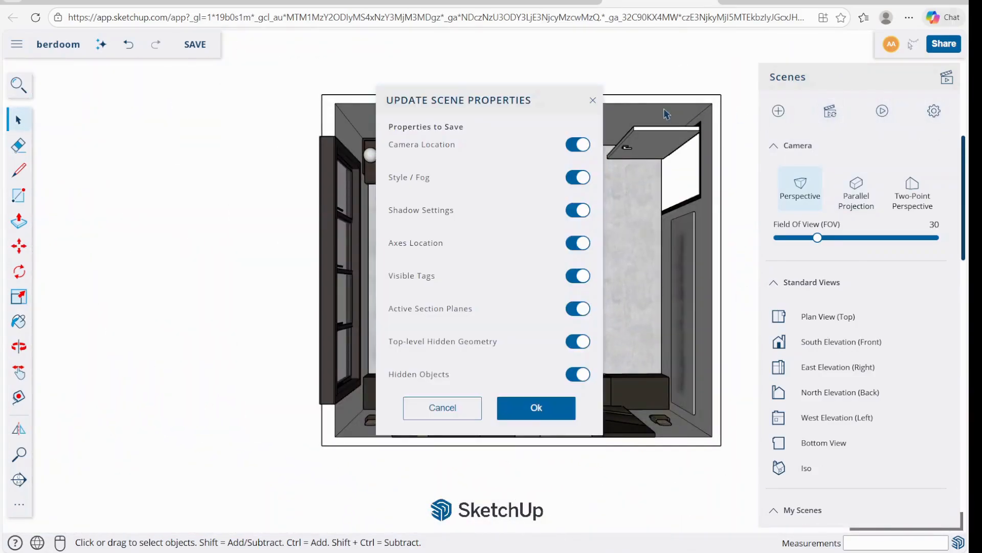
{"action": "left_click", "coordinate": [588, 103]}
{"action": "left_click", "coordinate": [935, 113]}
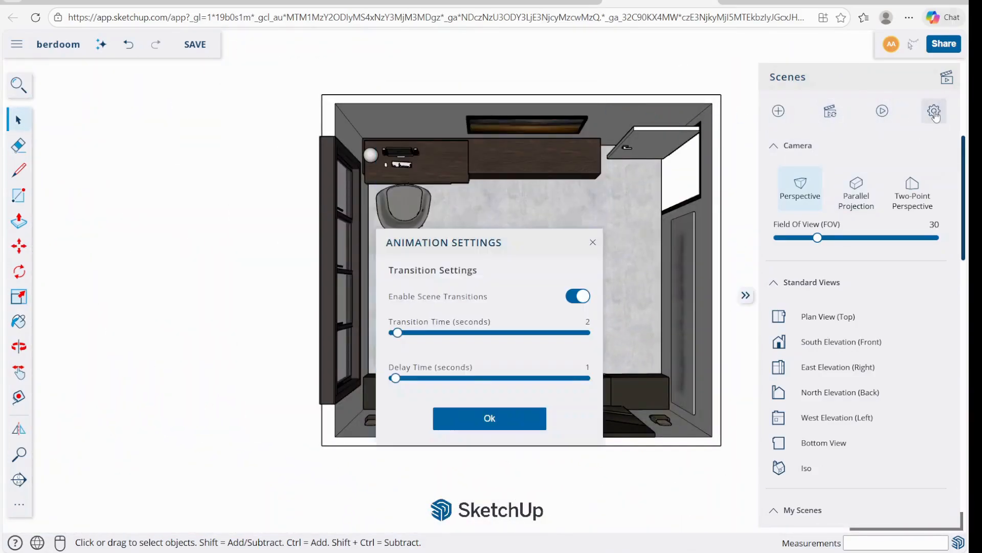
{"action": "left_click", "coordinate": [587, 246]}
Save the bedroom model.
{"action": "left_click", "coordinate": [195, 44]}
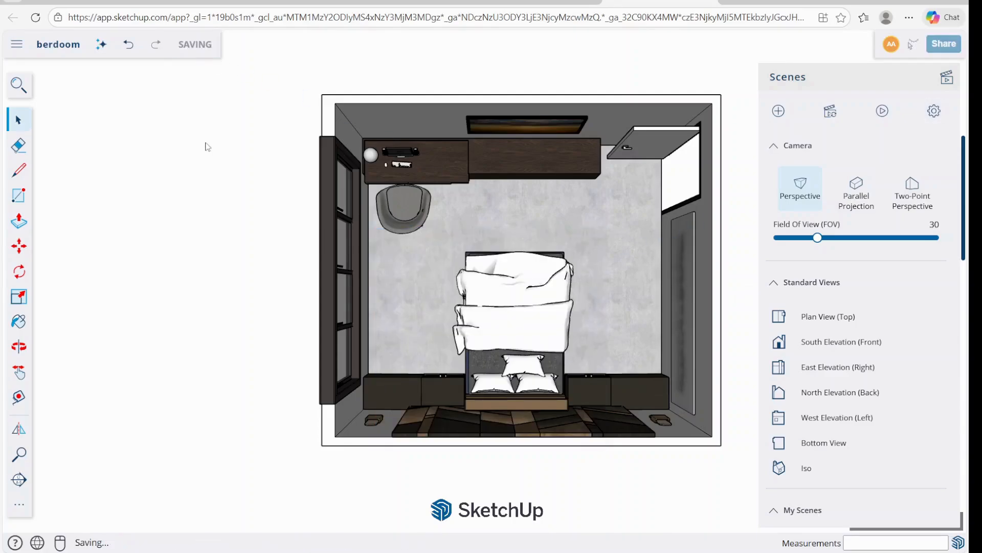
{"action": "left_click", "coordinate": [101, 45]}
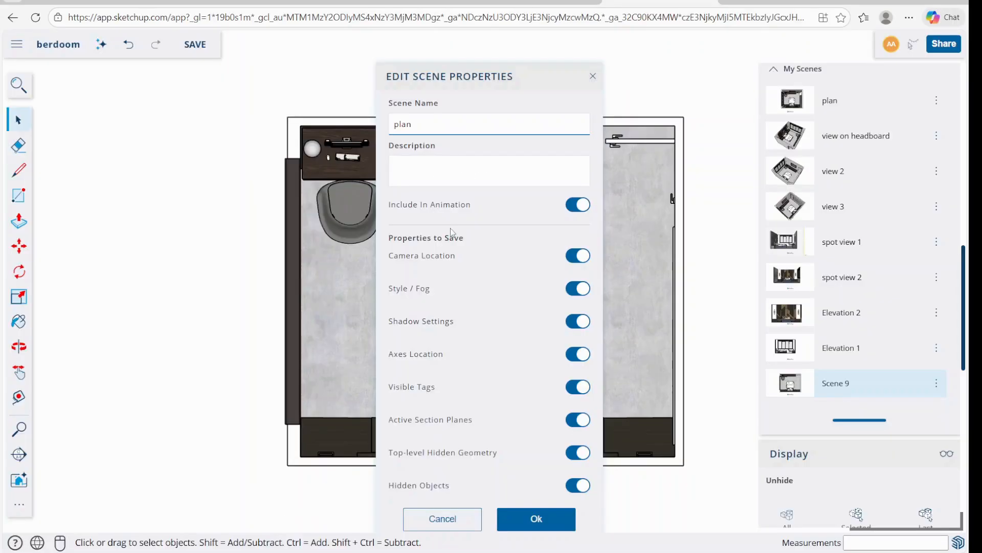
Rename the new parallel top-view scene as "plan flat" and move it to the start of the scene list.
{"action": "left_click", "coordinate": [537, 518]}
{"action": "left_click_drag", "start_coordinate": [839, 382], "coordinate": [839, 101]}
{"action": "scroll", "coordinate": [861, 184], "scroll_direction": "up", "scroll_amount": 3}
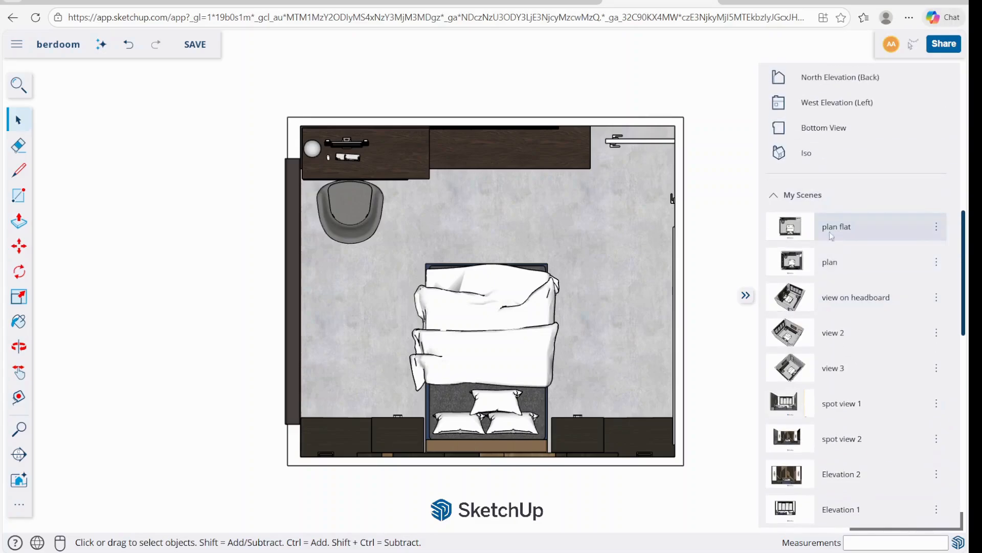
Add a scene of the window-side room view with a field of view of 51, placed right after "spot view 1".
{"action": "scroll", "coordinate": [931, 152], "scroll_direction": "up", "scroll_amount": 5}
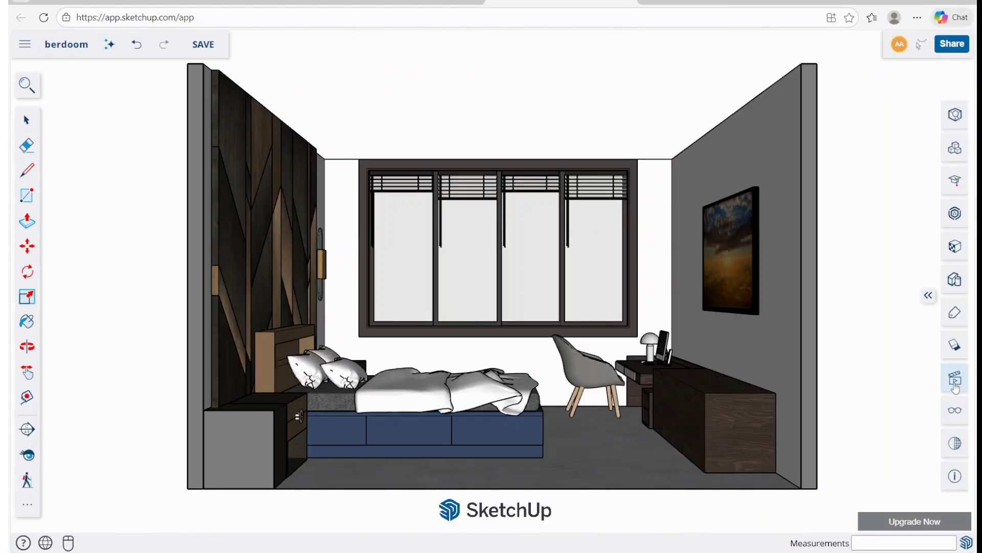
{"action": "left_click", "coordinate": [955, 385]}
{"action": "mouse_move", "coordinate": [853, 239]}
{"action": "left_mouse_down"}
{"action": "mouse_move", "coordinate": [813, 239]}
{"action": "mouse_move", "coordinate": [853, 239]}
{"action": "left_mouse_up"}
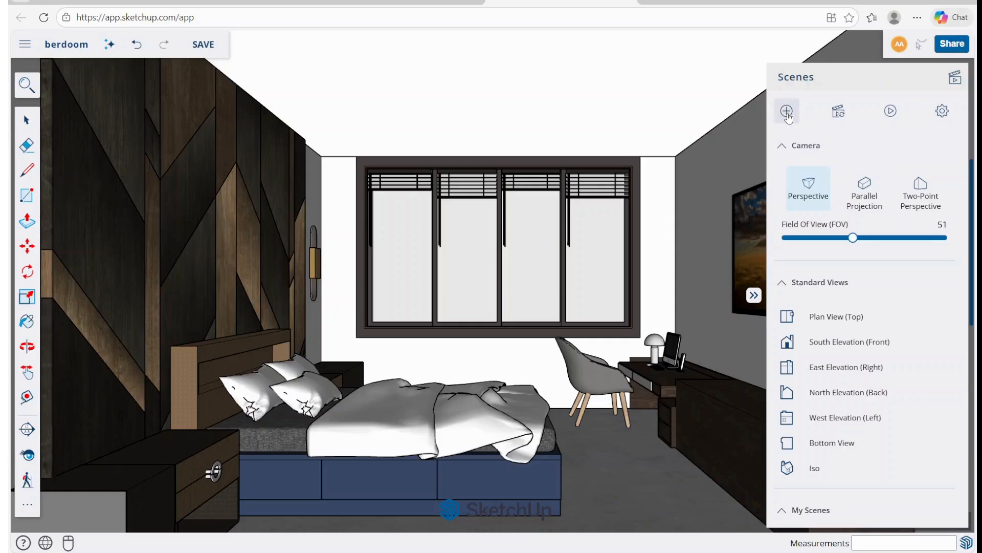
{"action": "scroll", "coordinate": [865, 342], "scroll_direction": "down", "scroll_amount": 10}
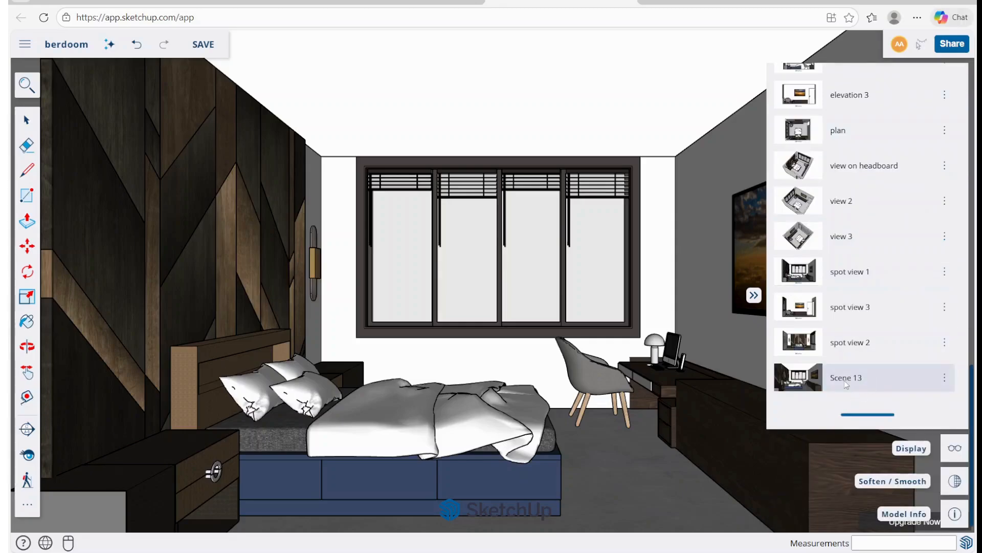
{"action": "left_click_drag", "start_coordinate": [816, 385], "coordinate": [849, 307]}
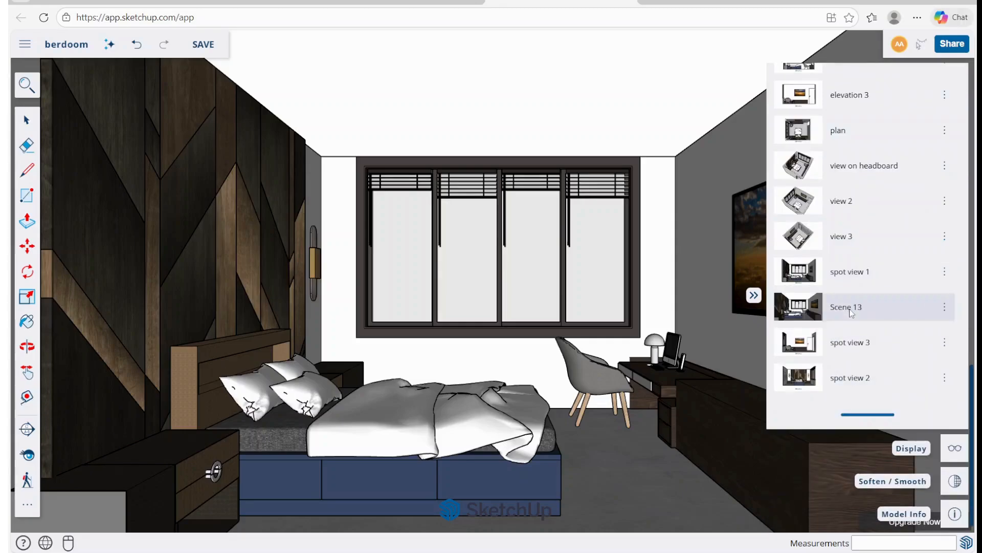
{"action": "left_click", "coordinate": [847, 276]}
{"action": "left_click", "coordinate": [849, 308]}
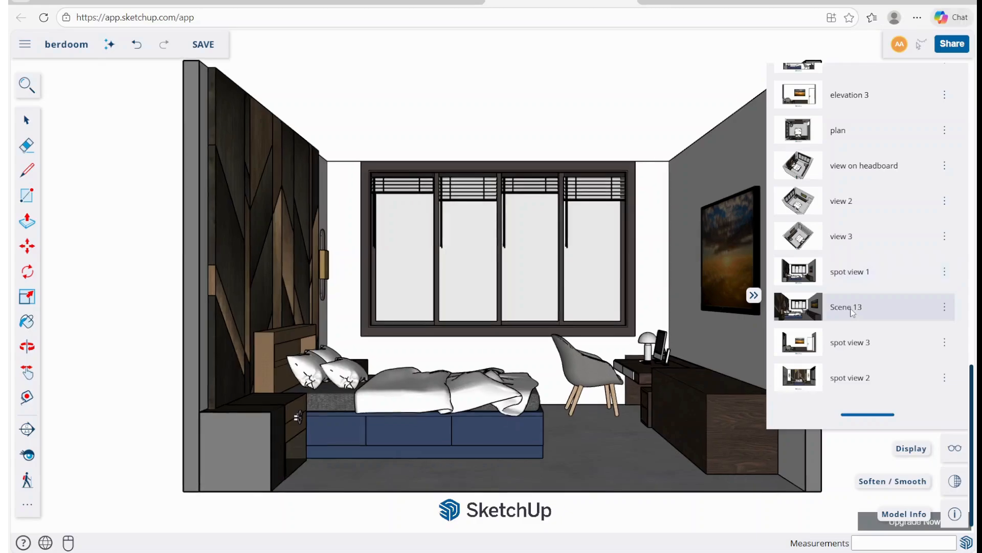
Set the field of view of "spot view 2" to 65 and update the scene, saving the style changes.
{"action": "left_click", "coordinate": [859, 345]}
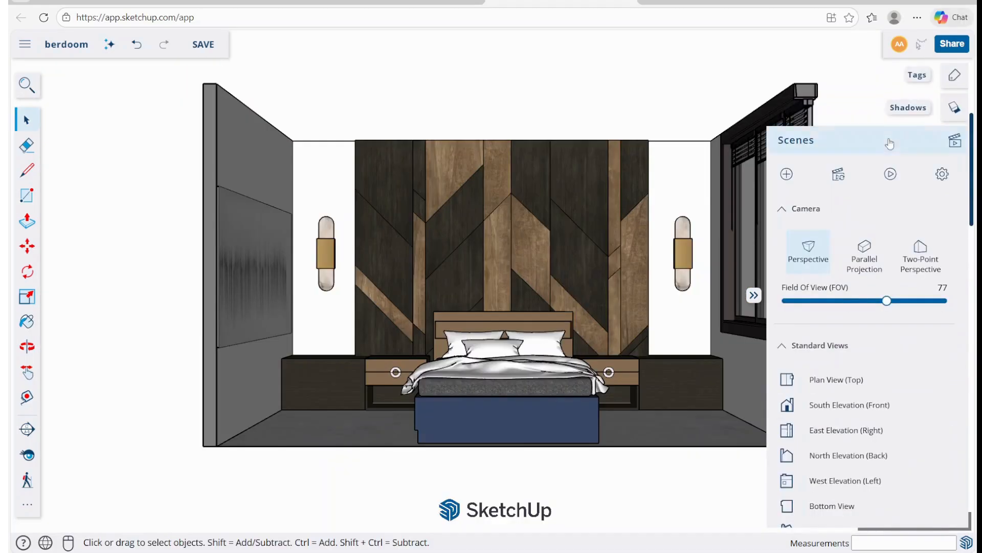
{"action": "left_click_drag", "start_coordinate": [887, 304], "coordinate": [879, 307]}
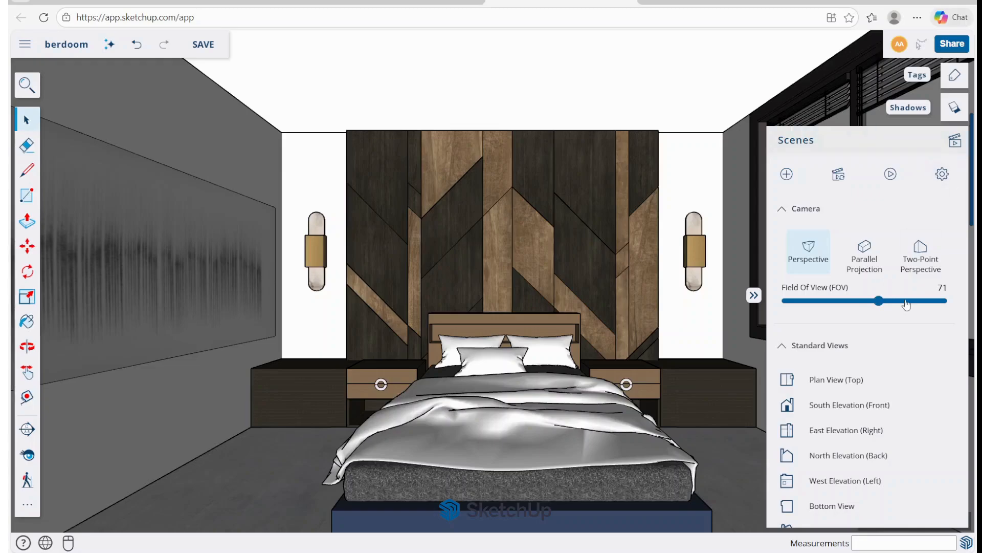
{"action": "left_click_drag", "start_coordinate": [879, 301], "coordinate": [873, 306]}
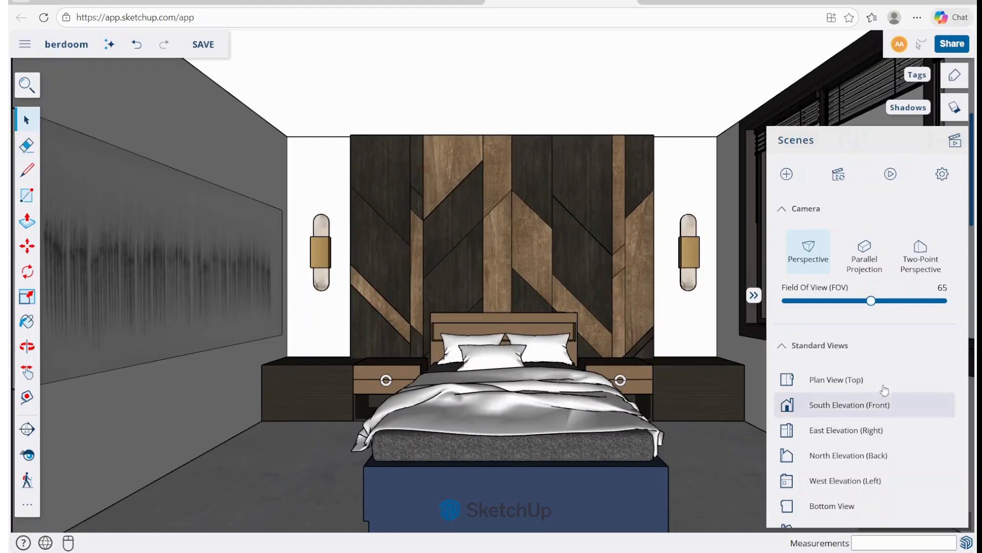
{"action": "scroll", "coordinate": [877, 404], "scroll_direction": "down", "scroll_amount": 10}
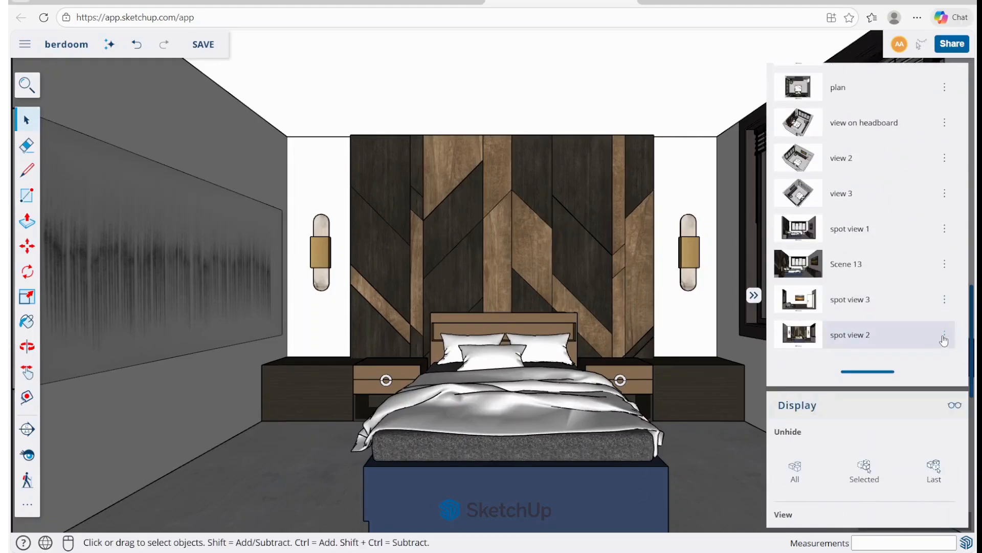
{"action": "left_click", "coordinate": [901, 390]}
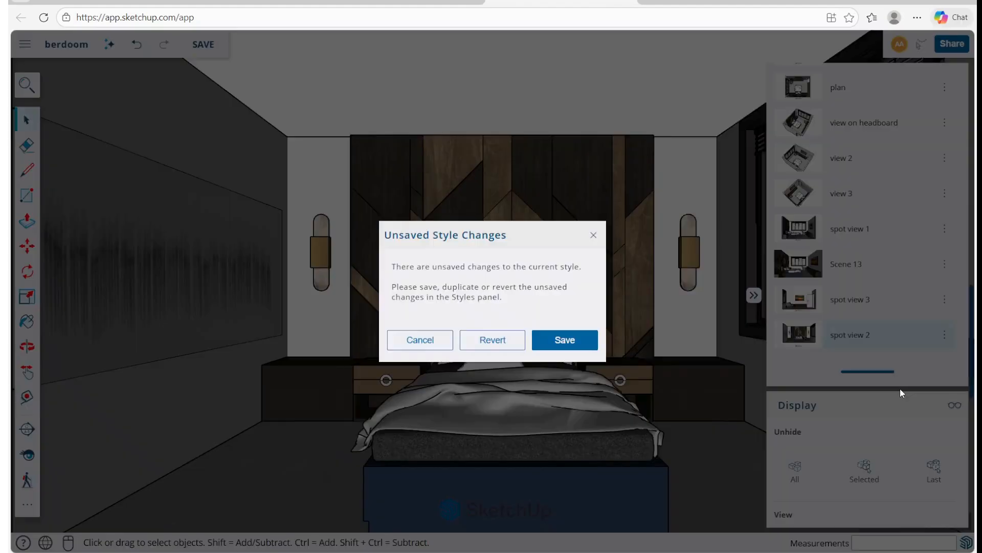
{"action": "left_click", "coordinate": [568, 342]}
{"action": "left_click", "coordinate": [557, 417]}
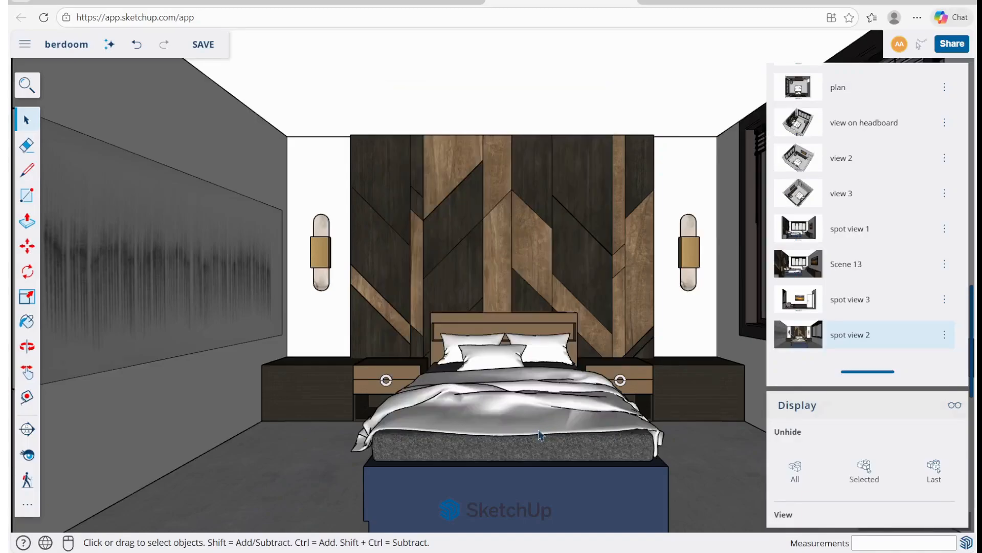
Preview the "spot view 3", "Scene 13" and "spot view 1" scenes, and dismiss the scene update properties.
{"action": "left_click", "coordinate": [837, 301]}
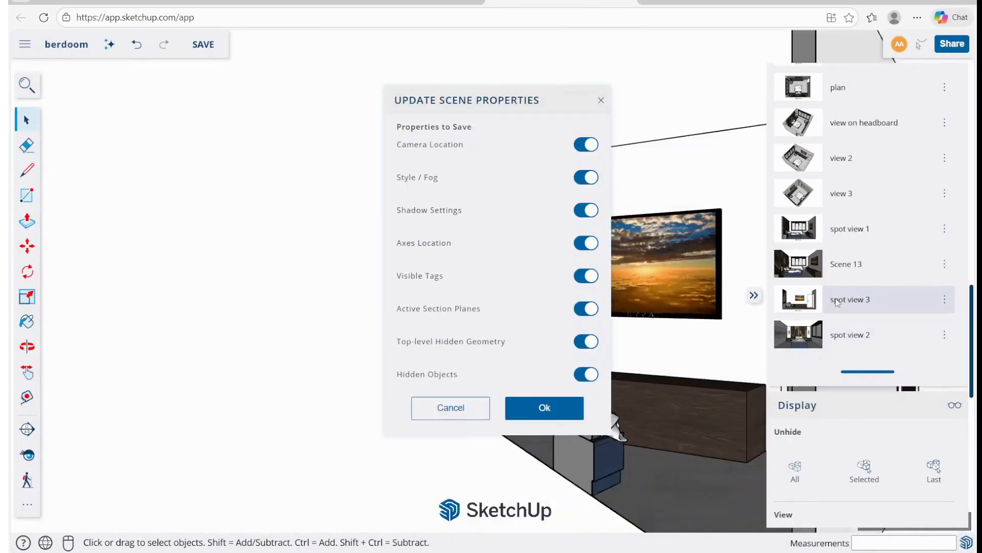
{"action": "left_click", "coordinate": [844, 264]}
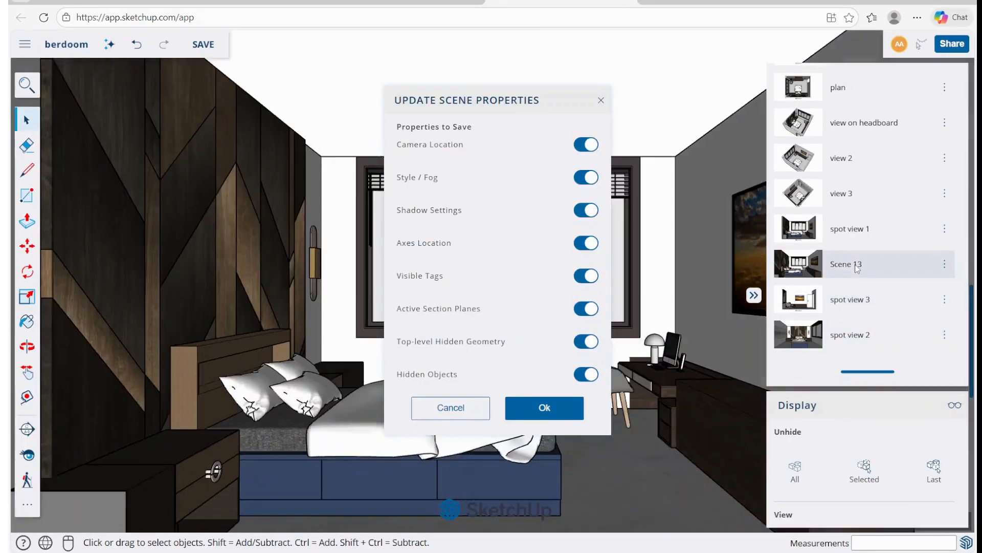
{"action": "left_click", "coordinate": [854, 233]}
{"action": "scroll", "coordinate": [869, 246], "scroll_direction": "down", "scroll_amount": 1}
{"action": "scroll", "coordinate": [871, 254], "scroll_direction": "up", "scroll_amount": 3}
{"action": "left_click", "coordinate": [601, 100]}
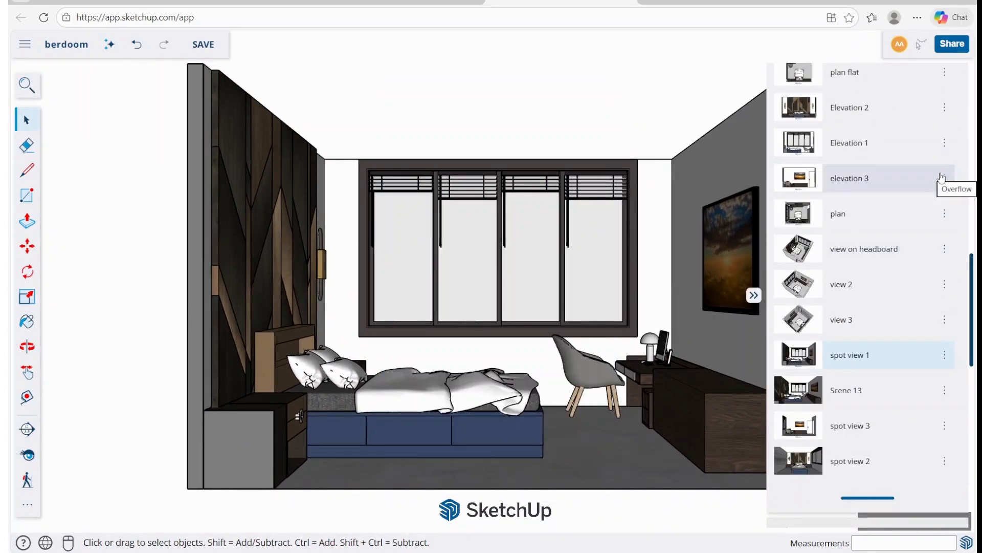
Recall the "plan" scene and set its field of view to 58.
{"action": "left_click", "coordinate": [839, 215]}
{"action": "scroll", "coordinate": [883, 185], "scroll_direction": "up", "scroll_amount": 5}
{"action": "scroll", "coordinate": [885, 187], "scroll_direction": "up", "scroll_amount": 3}
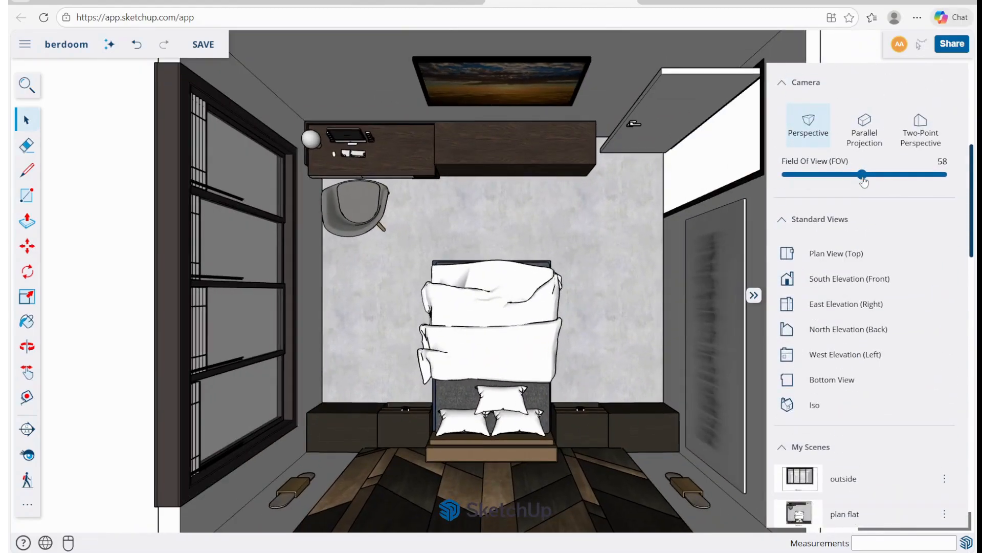